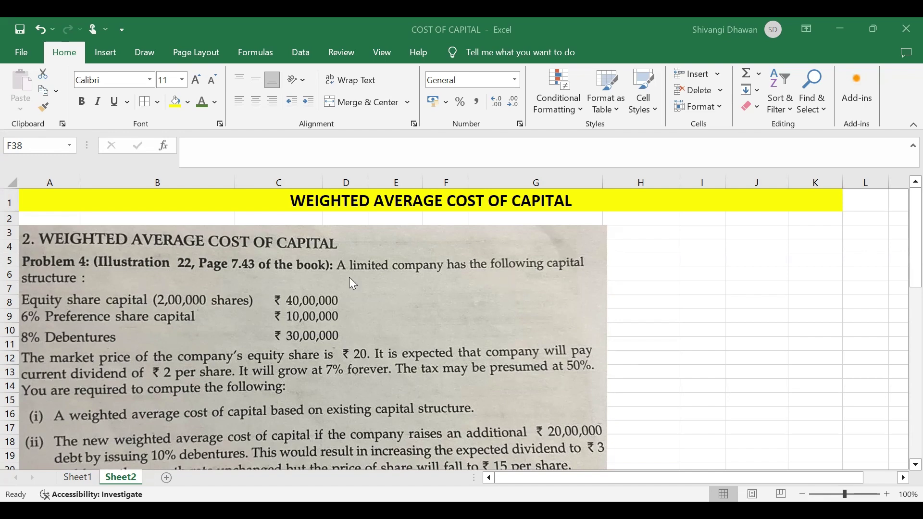
Step: Highlight the equity share capital, 6% preference share capital and 8% debenture amounts (C25:C27) of the OLD table in yellow
scroll(452, 312, down, 1)
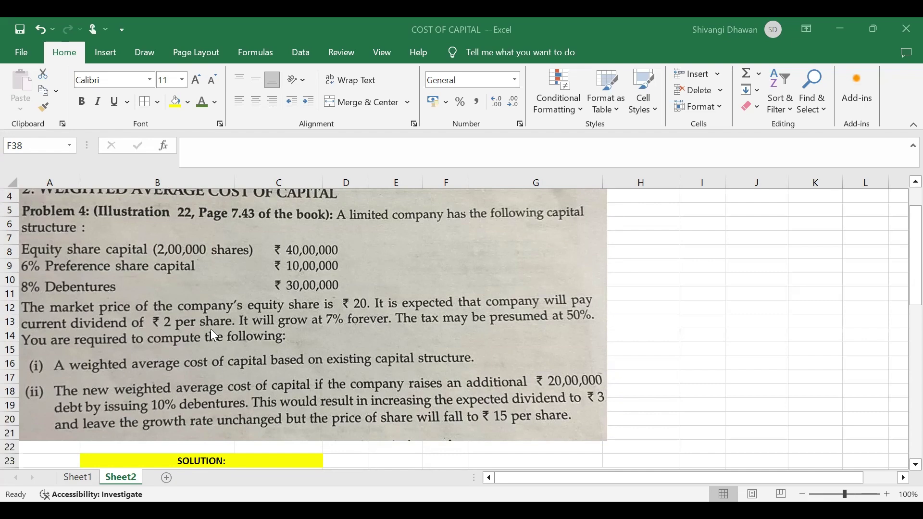
scroll(214, 336, down, 1)
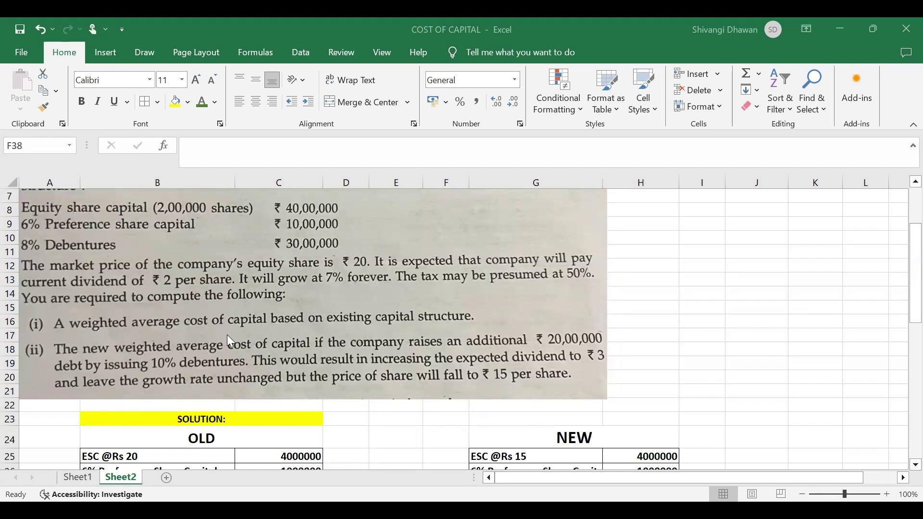
scroll(229, 338, down, 1)
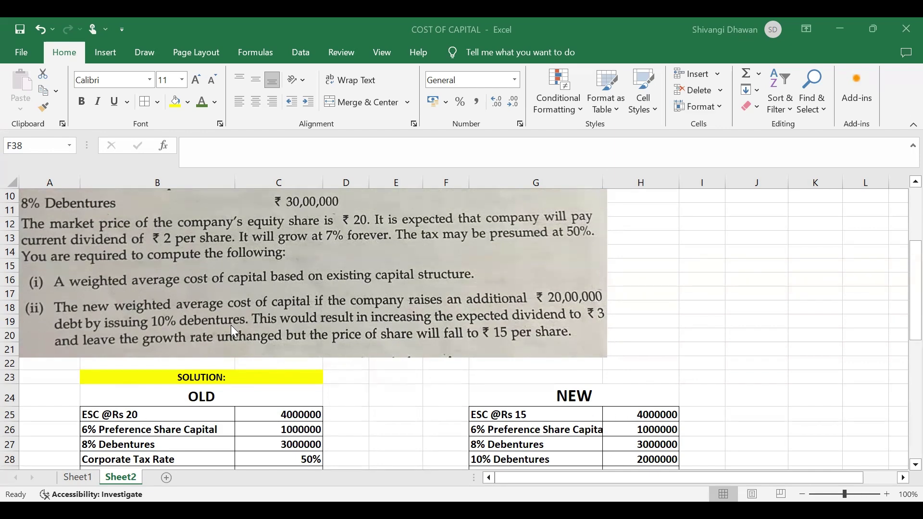
scroll(203, 291, down, 2)
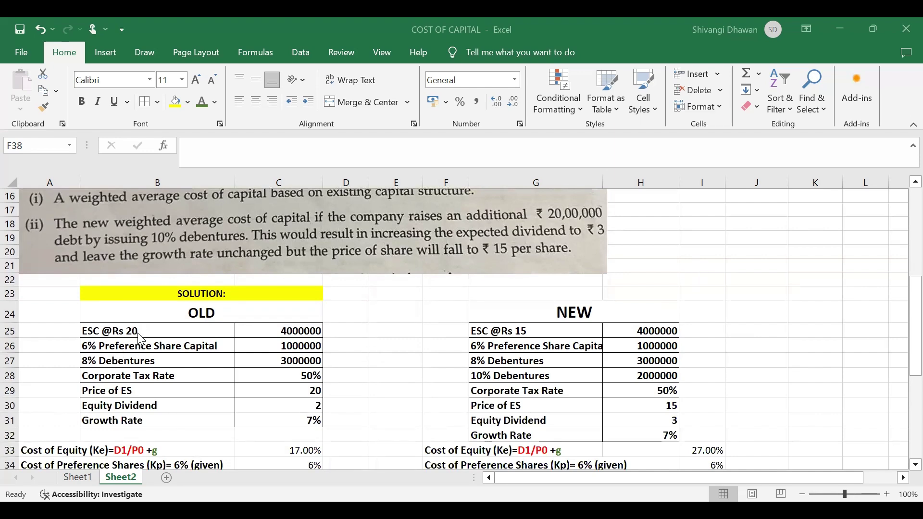
scroll(139, 338, down, 2)
click(164, 262)
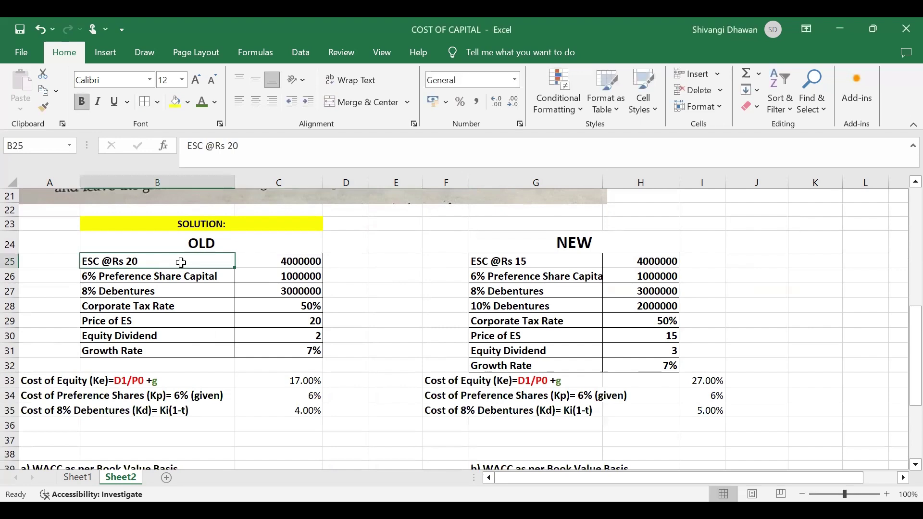
click(247, 260)
click(176, 101)
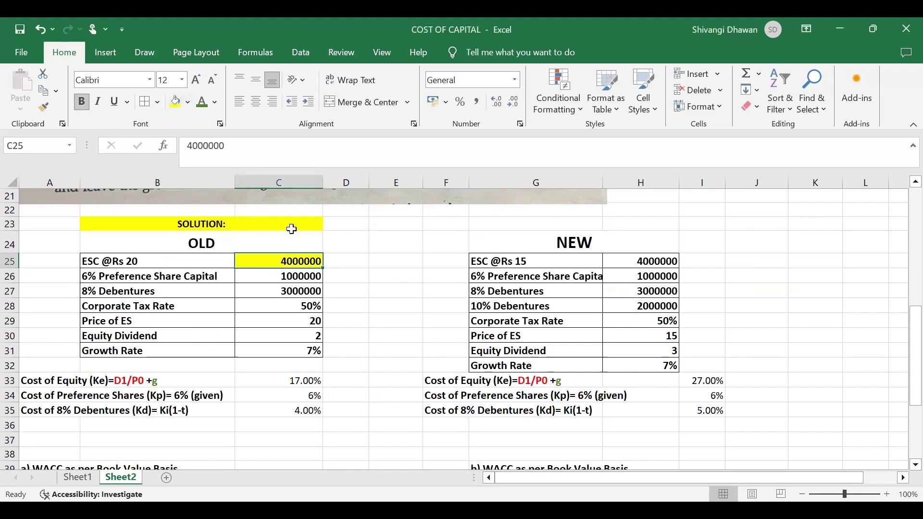
click(294, 278)
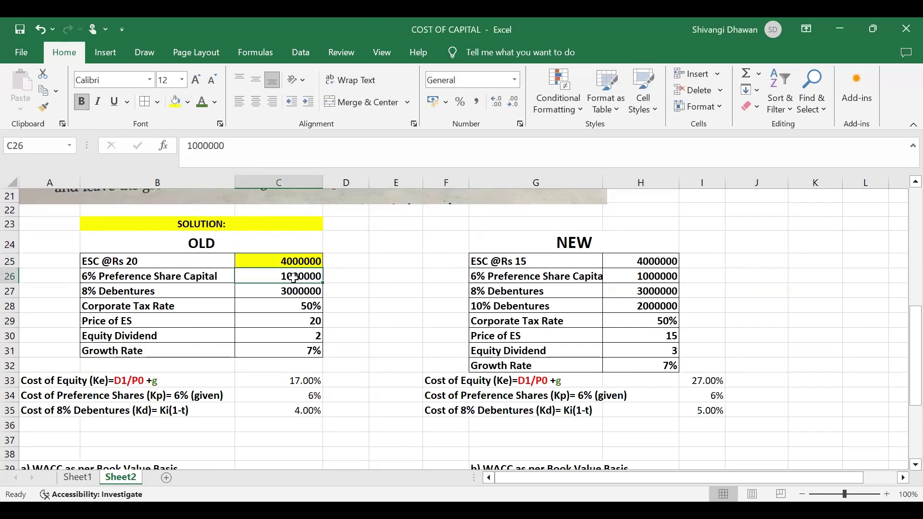
click(176, 101)
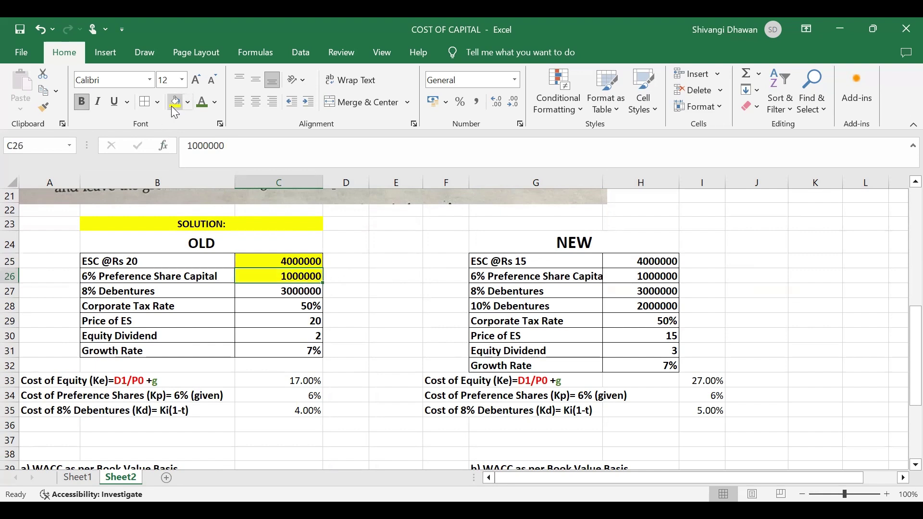
click(267, 293)
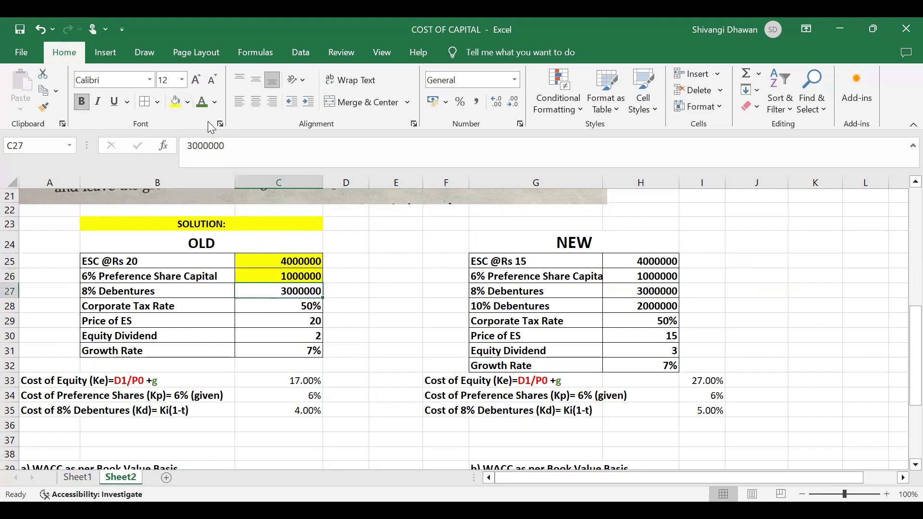
click(176, 102)
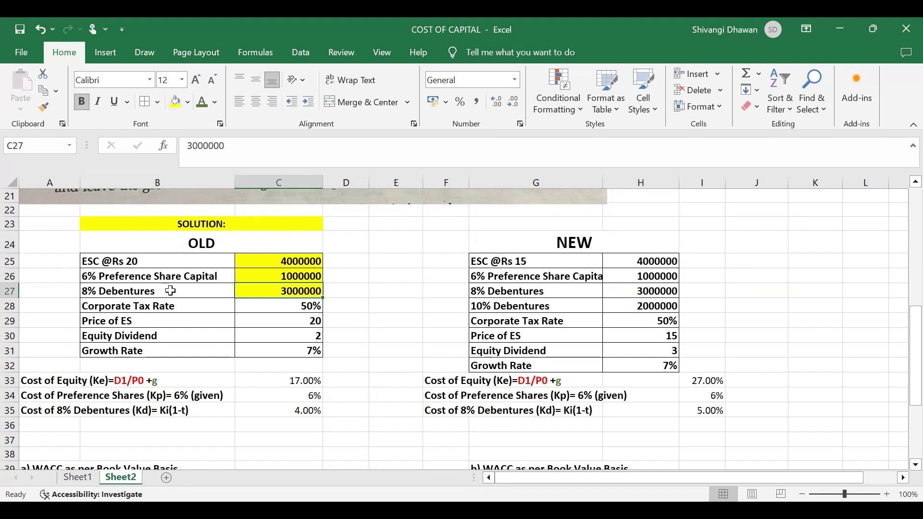
Step: Highlight the corporate tax rate, share price, equity dividend and growth rate values (C28:C31) of the OLD table in yellow
click(287, 309)
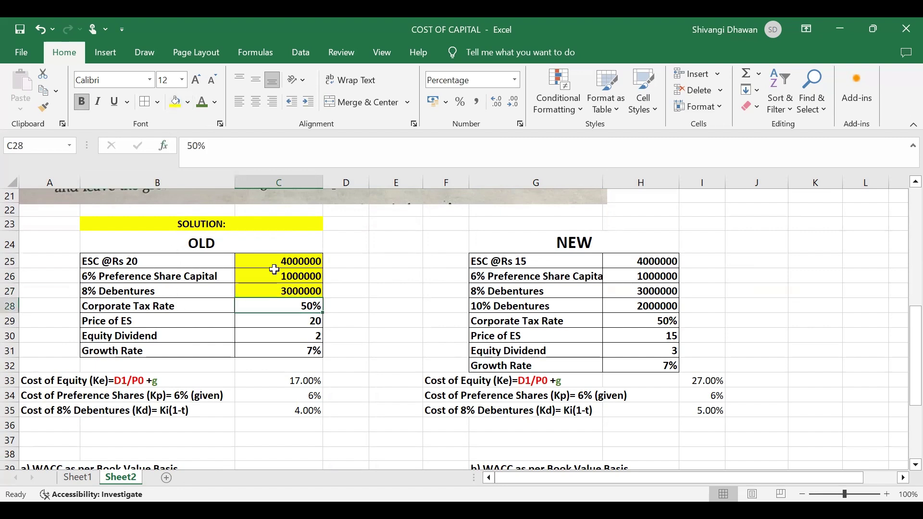
click(174, 103)
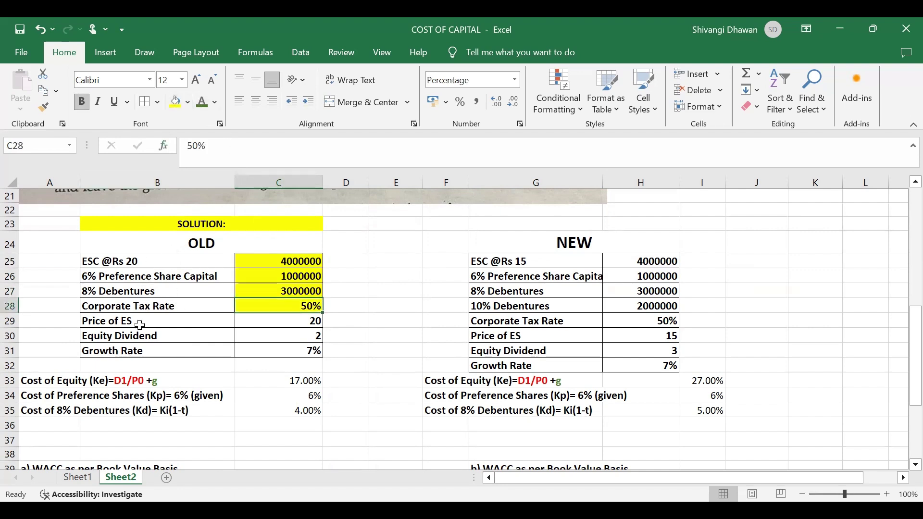
click(296, 322)
click(175, 102)
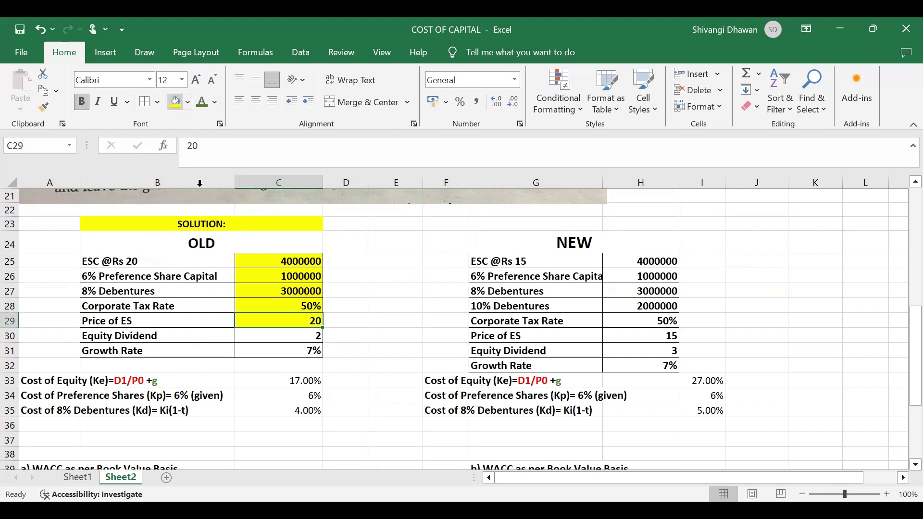
click(274, 339)
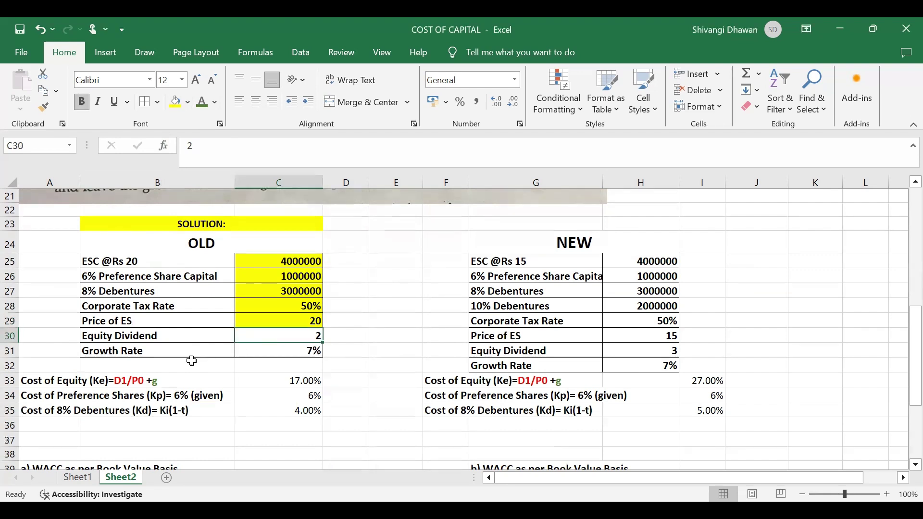
click(284, 350)
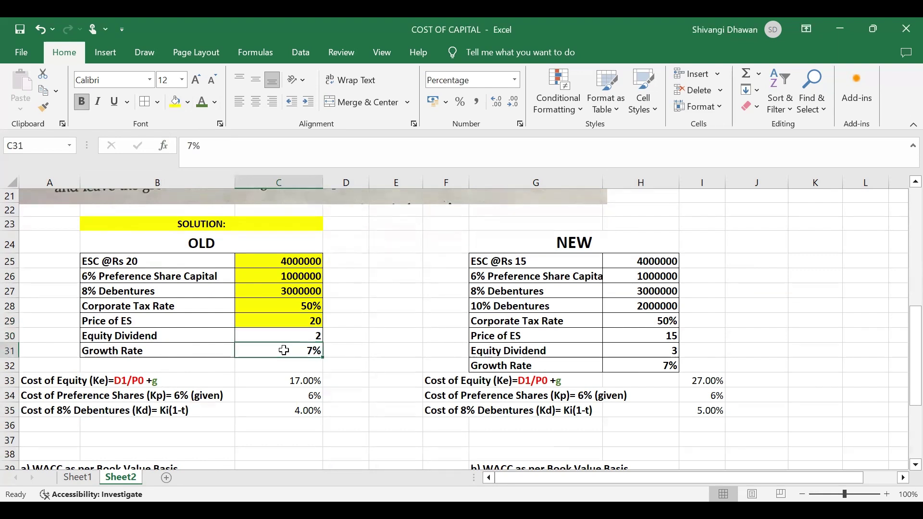
click(285, 336)
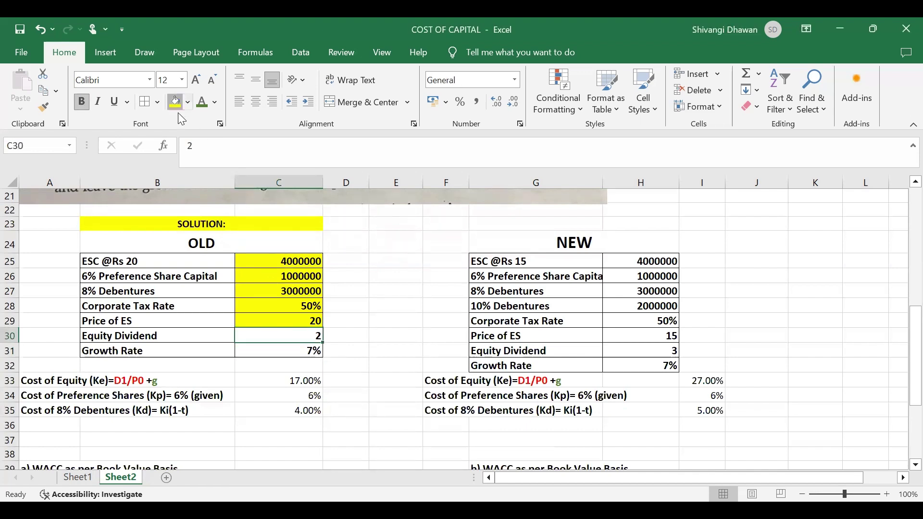
click(176, 101)
click(307, 350)
click(179, 100)
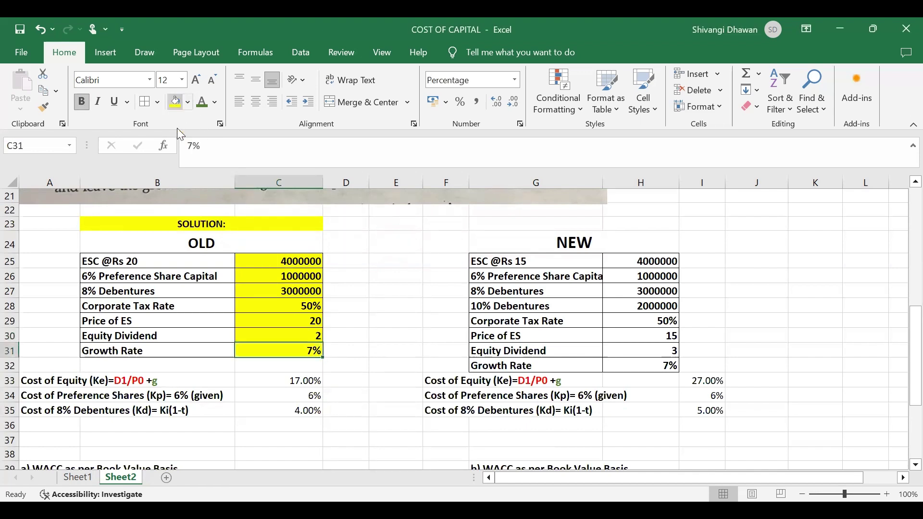
click(346, 286)
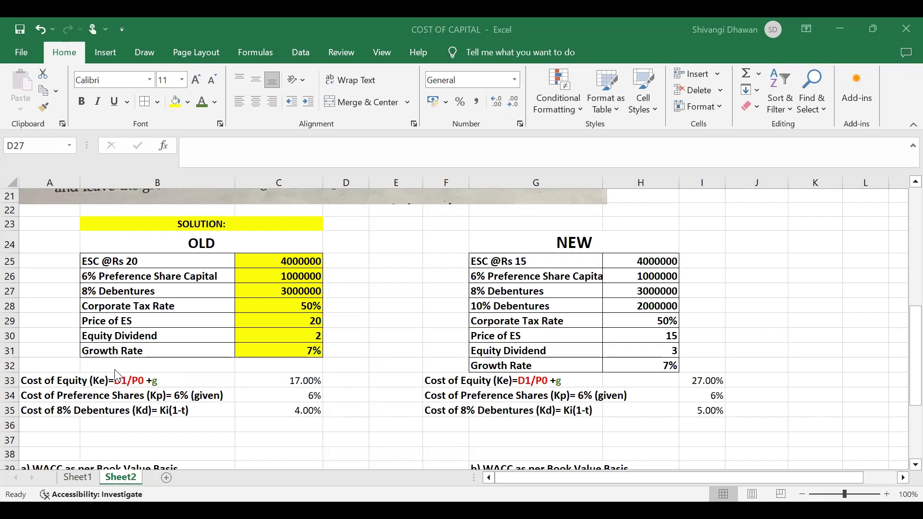
Step: Make the OLD cost of equity value in C33 bold at 18 pt and inspect its formula in the cell
click(304, 383)
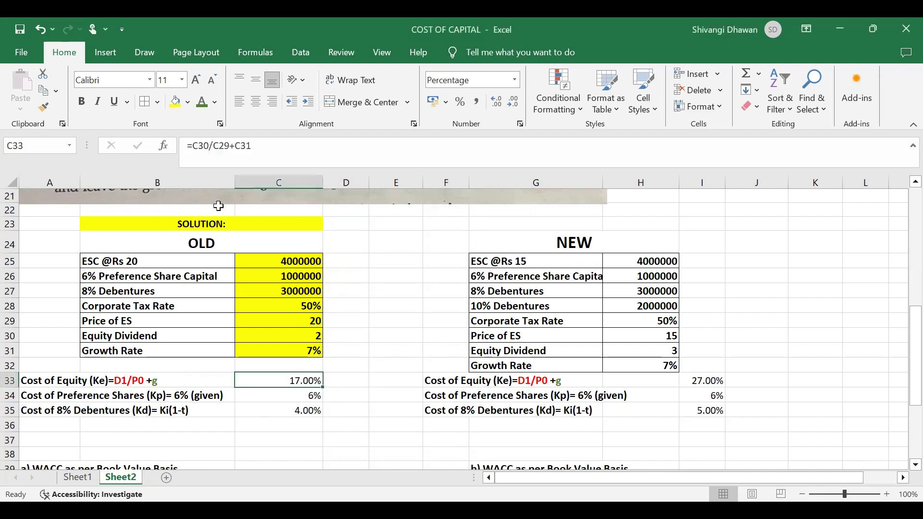
click(82, 101)
click(195, 80)
click(195, 81)
click(195, 80)
click(195, 80)
double_click(321, 377)
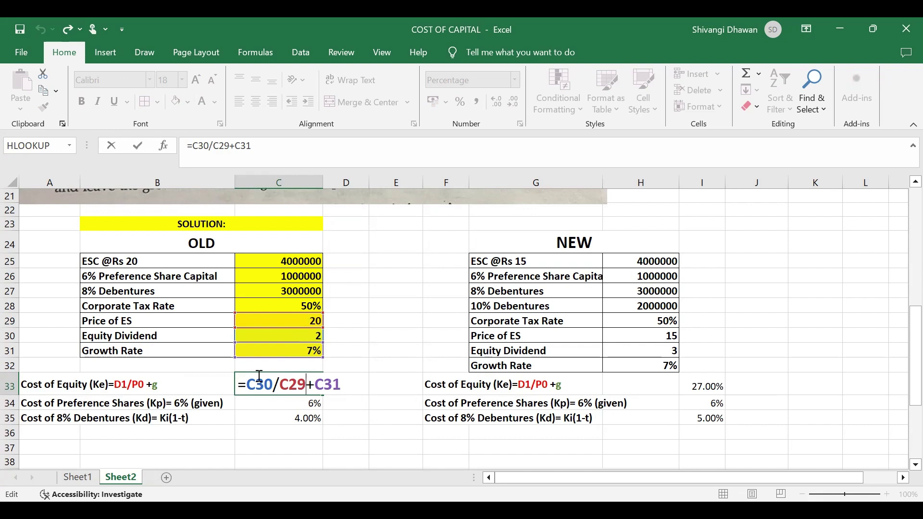
key(Return)
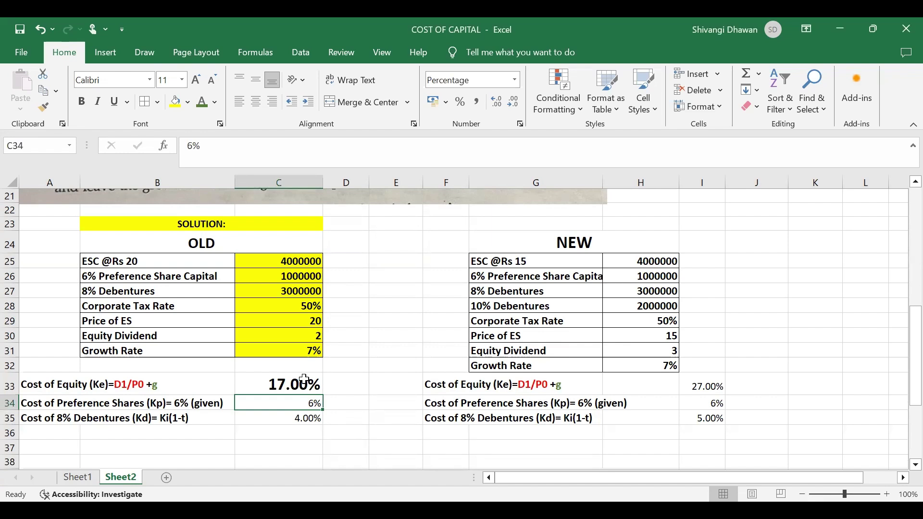
Step: Review the OLD cost of preference shares row and the cost formula label for the 8% debentures
key(Left)
key(Left)
key(Right)
key(Right)
key(Down)
key(Left)
key(Left)
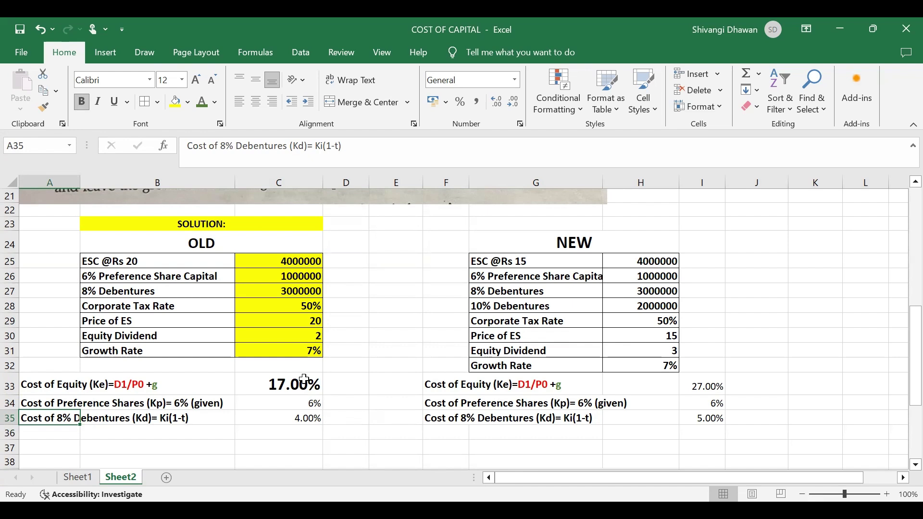
Step: Make the OLD cost of 8% debentures value in C35 bold italic at 20 pt and inspect its formula
key(Right)
key(Right)
click(82, 101)
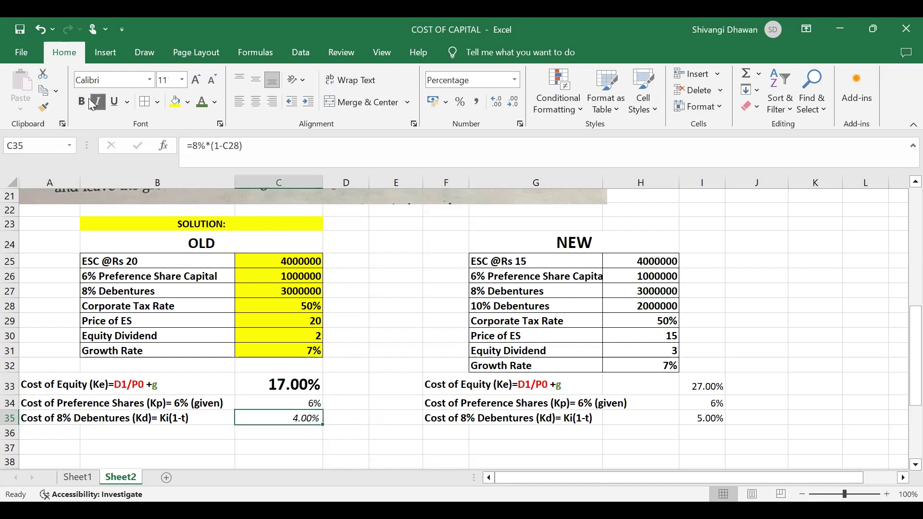
click(97, 102)
click(196, 79)
click(196, 79)
key(ctrl+shift+period)
key(ctrl+shift+period)
key(ctrl+shift+period)
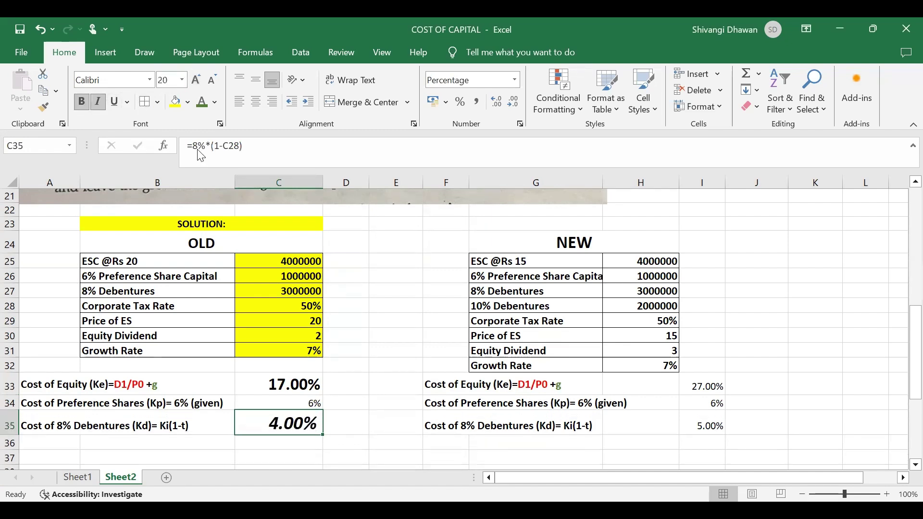
click(201, 155)
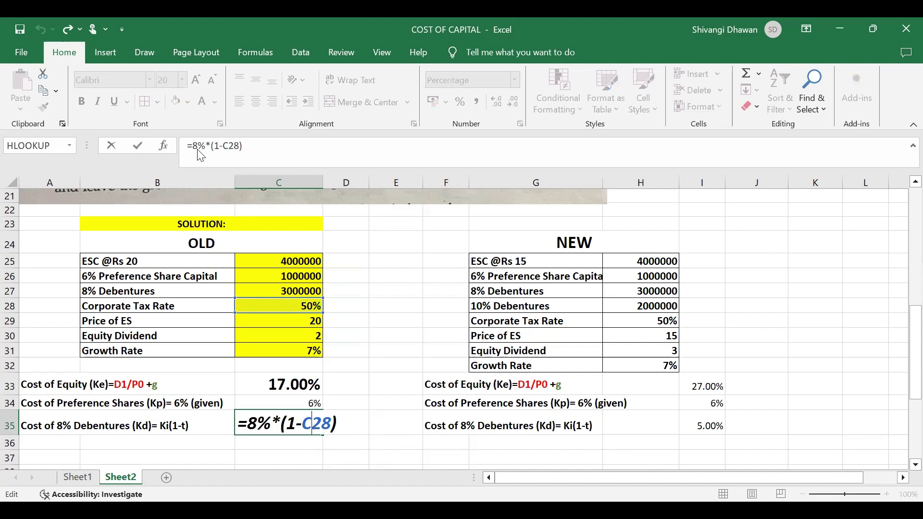
key(Return)
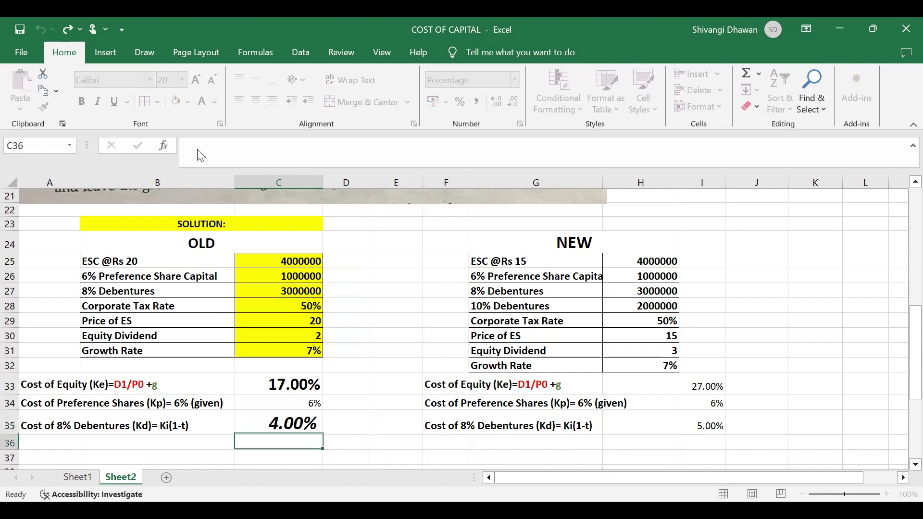
Step: Make the OLD cost of preference shares value in C34 bold at 22 pt
key(Up)
key(Up)
click(83, 102)
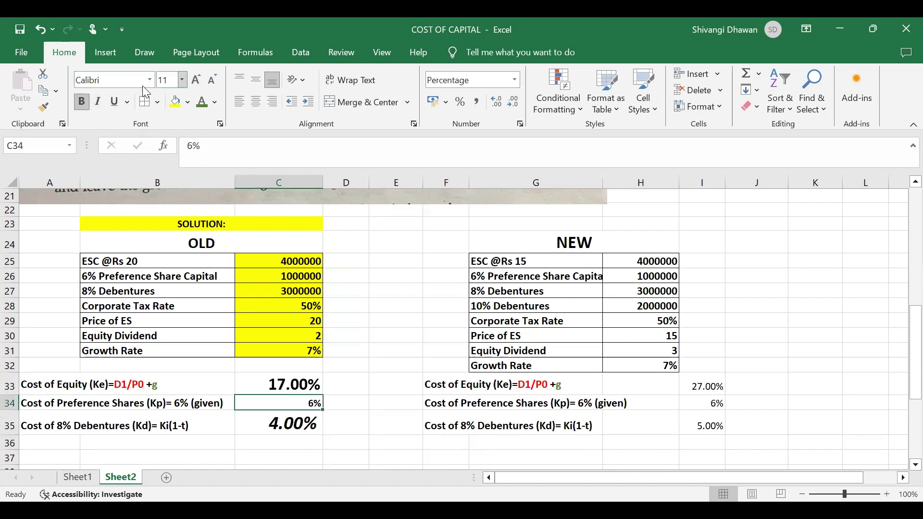
click(196, 79)
click(196, 79)
click(196, 79)
click(195, 79)
click(195, 79)
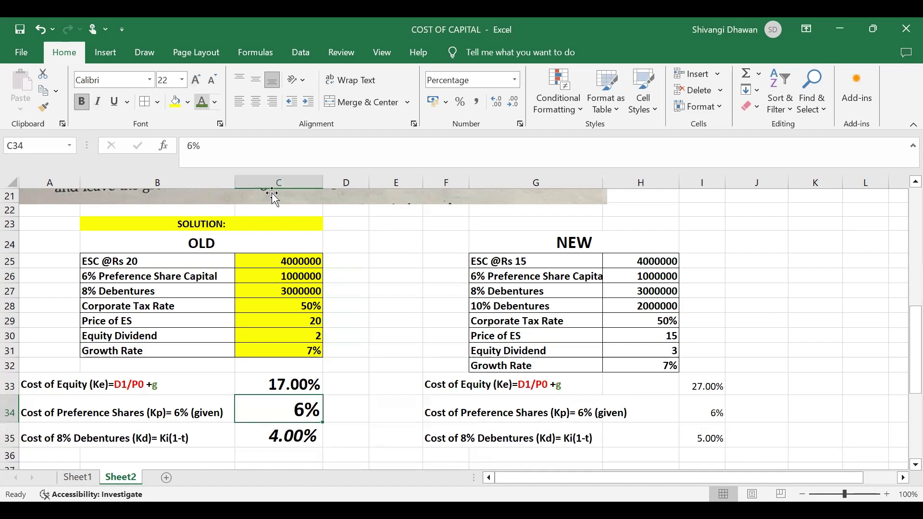
key(Up)
key(Right)
Step: Highlight the heading "a) WACC as per Book Value Basis" across A39:B39 in yellow
scroll(355, 316, down, 4)
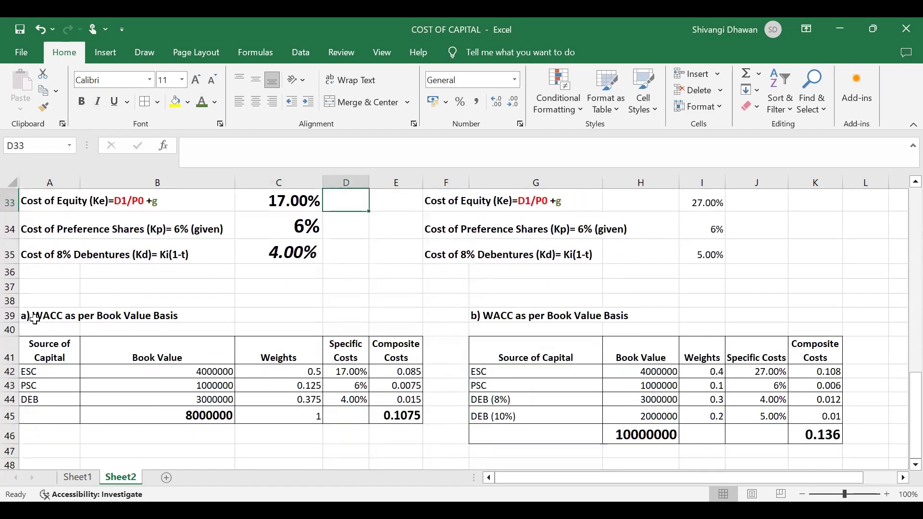
drag(24, 316, 190, 314)
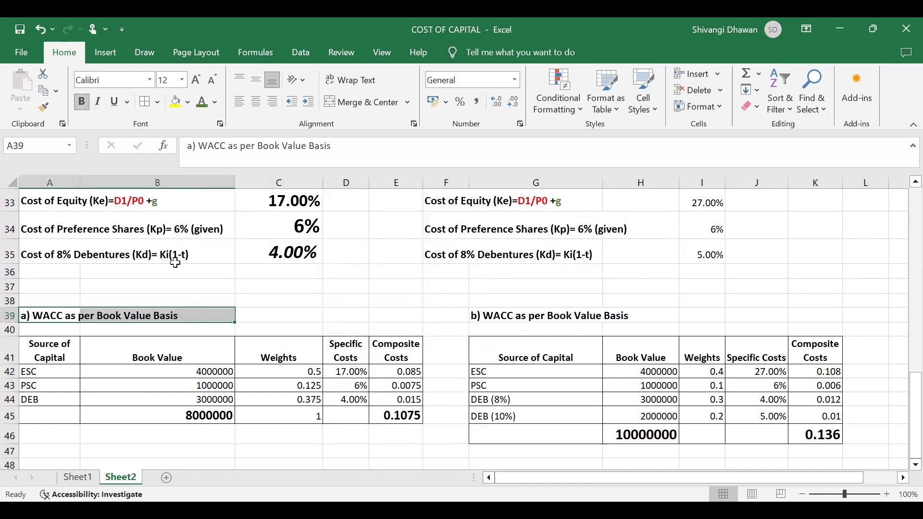
click(176, 102)
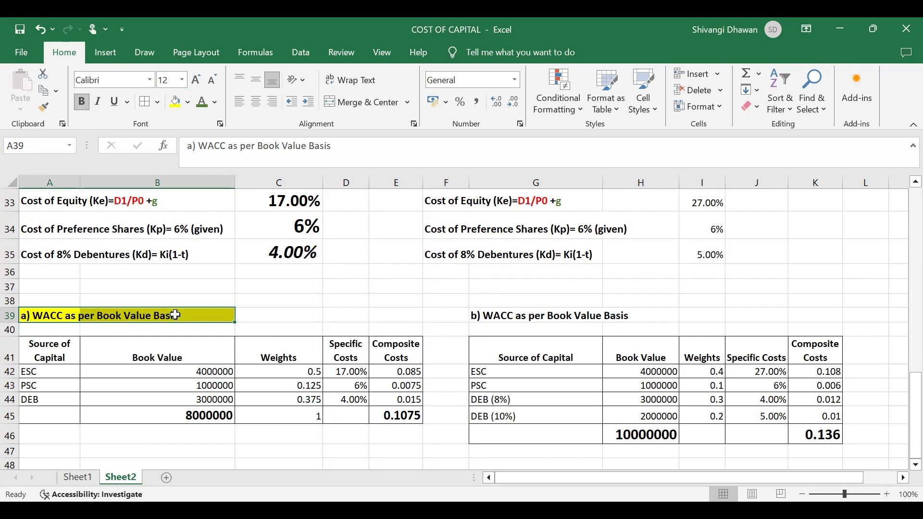
Step: Highlight the header row of the first WACC table, from Source of Capital to Composite Costs (A41:E41), in yellow
click(54, 345)
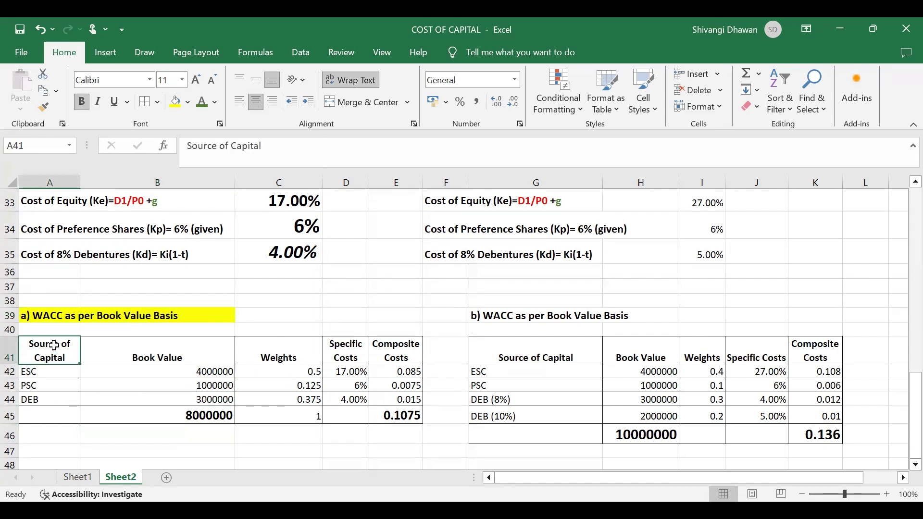
drag(73, 349, 117, 345)
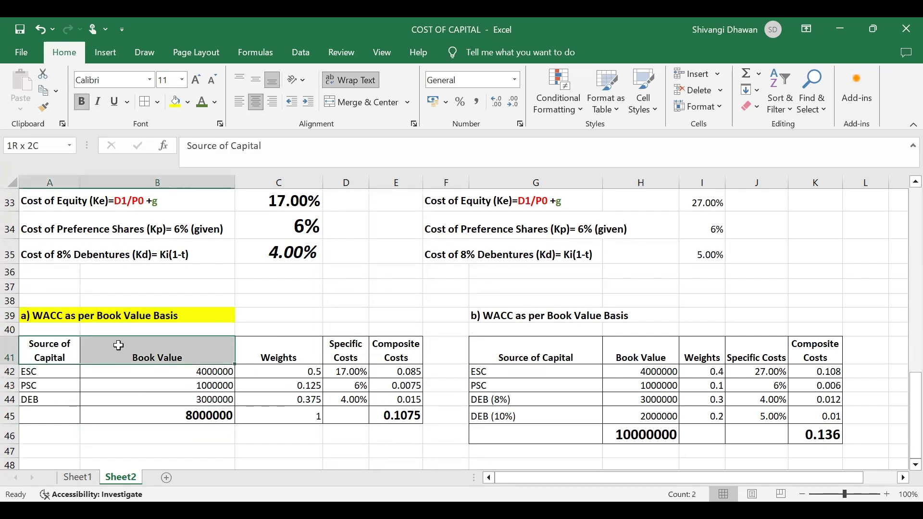
drag(242, 345, 394, 352)
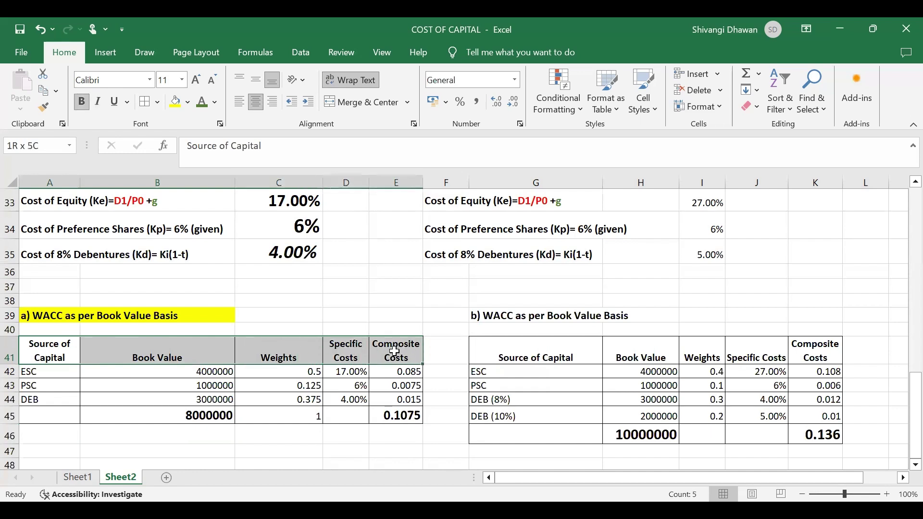
click(176, 104)
click(399, 288)
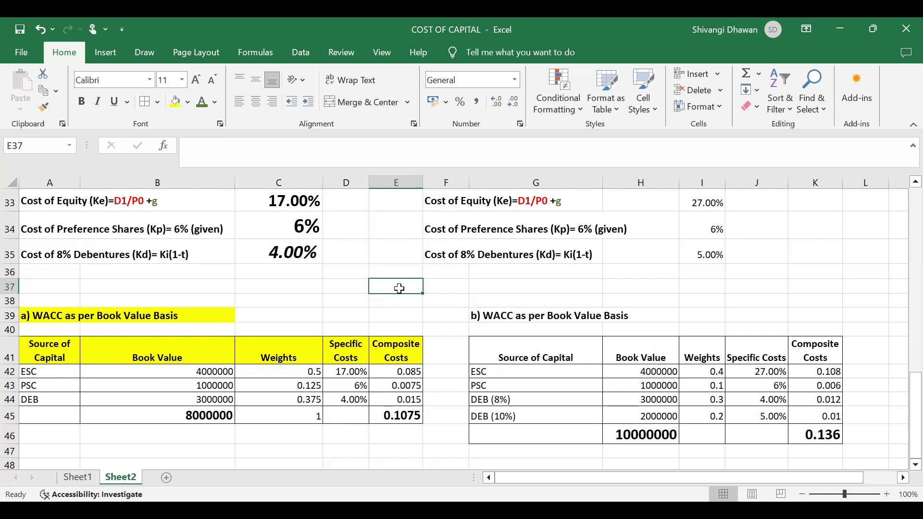
Step: Highlight the source names ESC, PSC and DEB (A42:A44) in the first WACC table in yellow
click(50, 374)
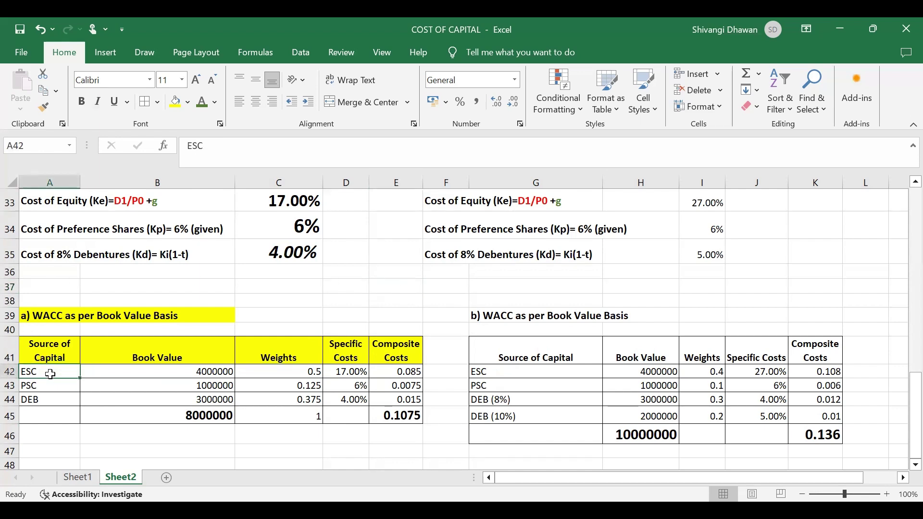
drag(50, 374, 50, 399)
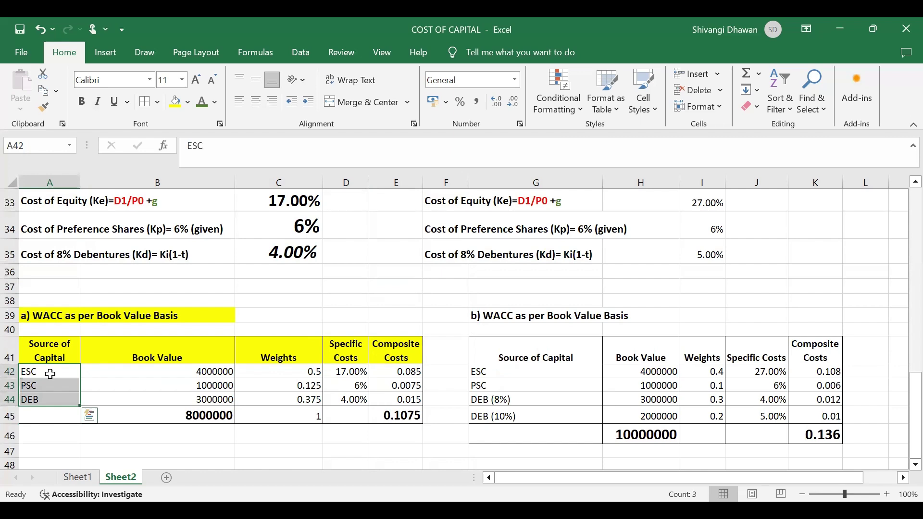
click(42, 373)
key(Down)
key(Down)
click(48, 372)
key(shift+Down)
key(shift+Down)
click(174, 102)
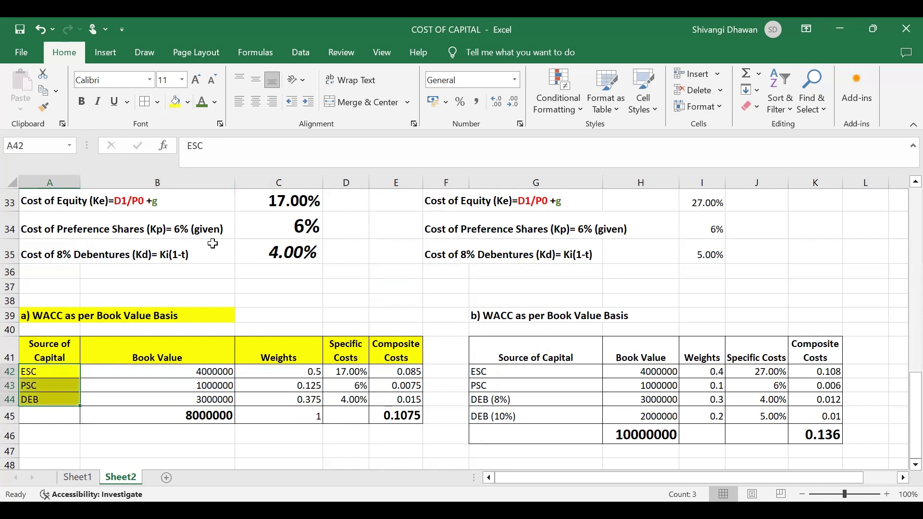
Step: Make the book values in B42:B44 of the first WACC table bold and inspect the total's formula in B45
click(113, 371)
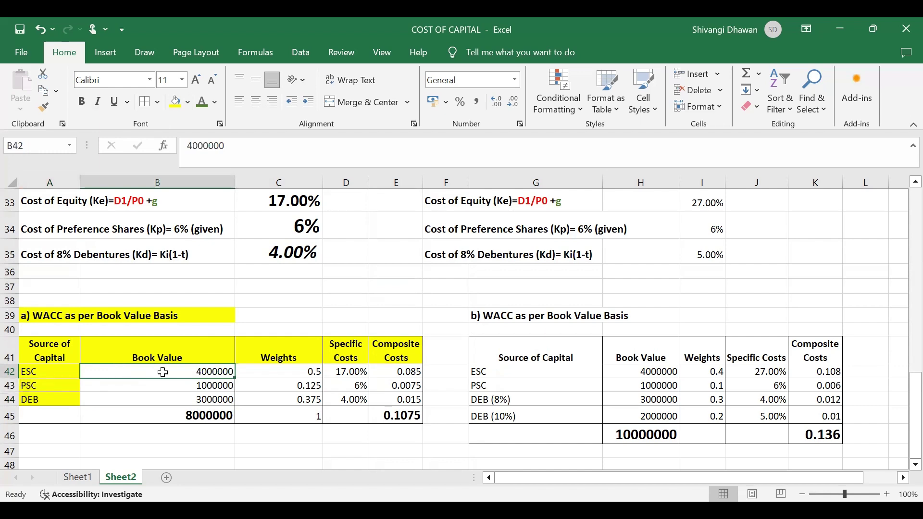
key(shift+Down)
key(shift+Down)
key(shift+Down)
key(shift+Up)
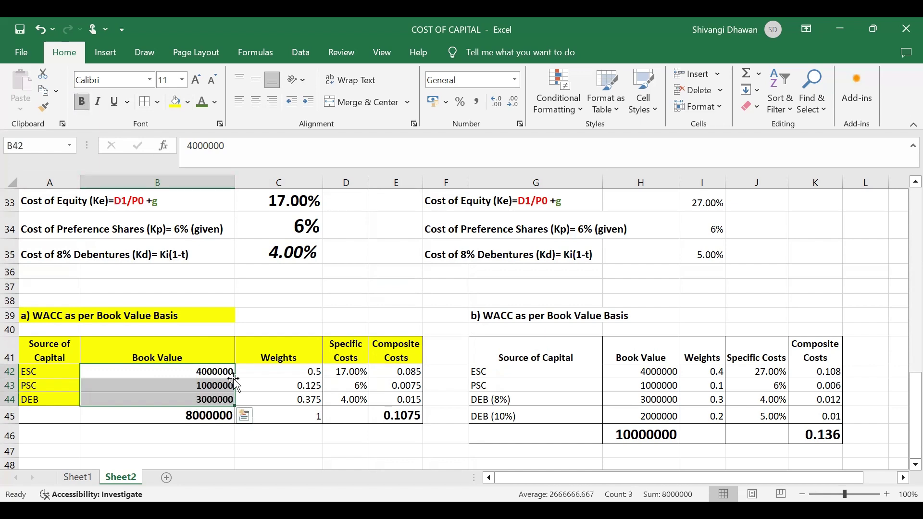
click(221, 416)
double_click(221, 415)
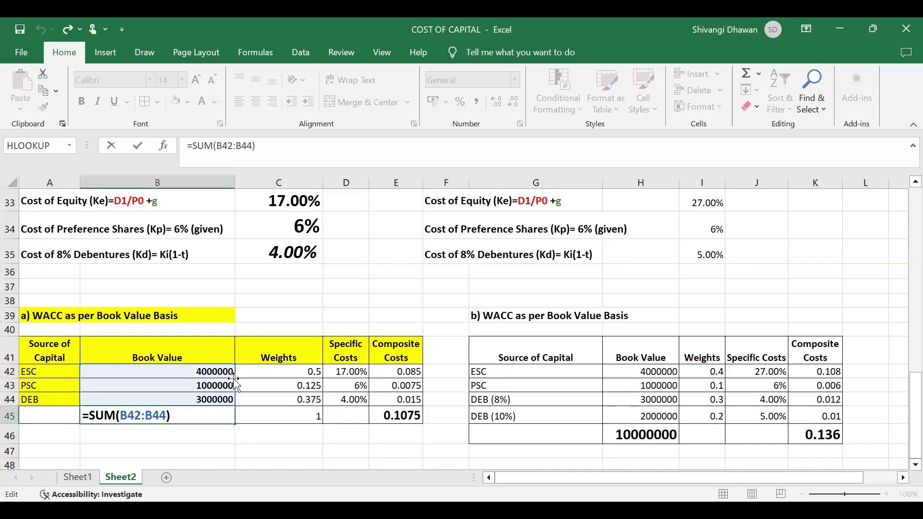
key(ctrl+Return)
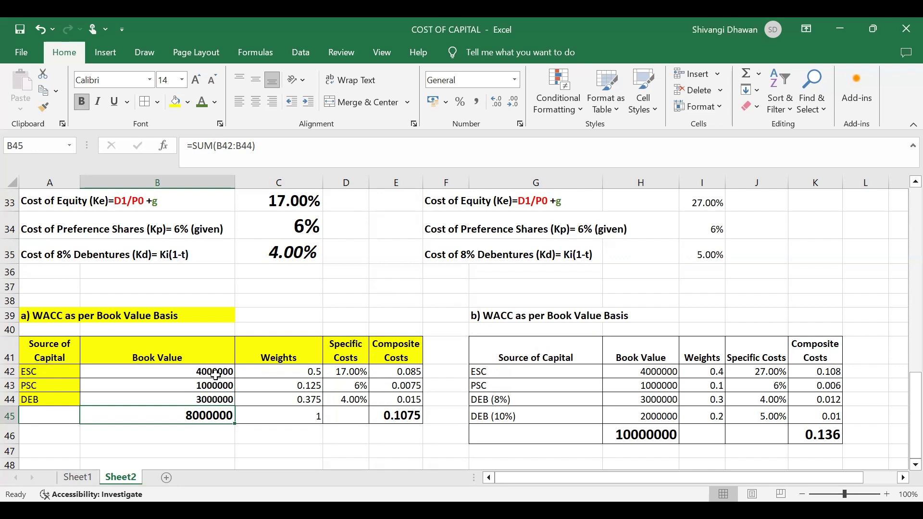
Step: Make the ESC, PSC and DEB weights in C42:C44 bold at 16 pt
click(304, 371)
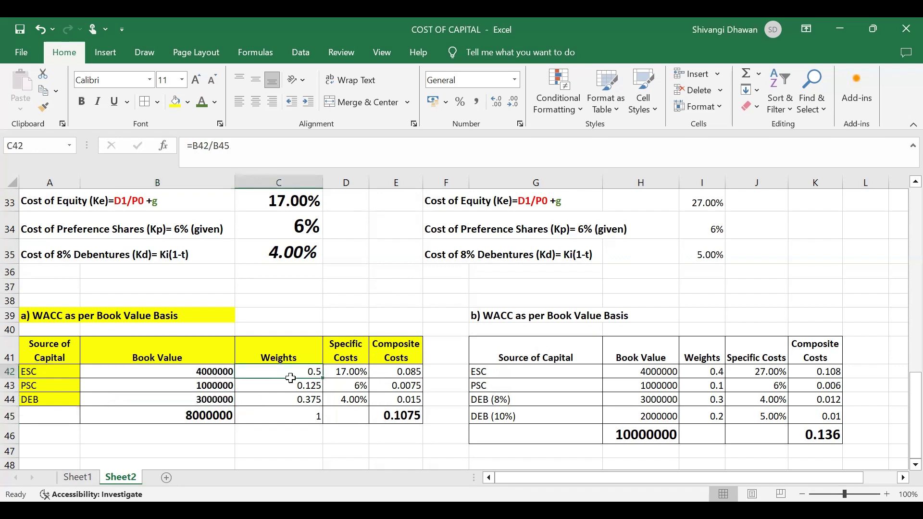
drag(313, 374, 313, 399)
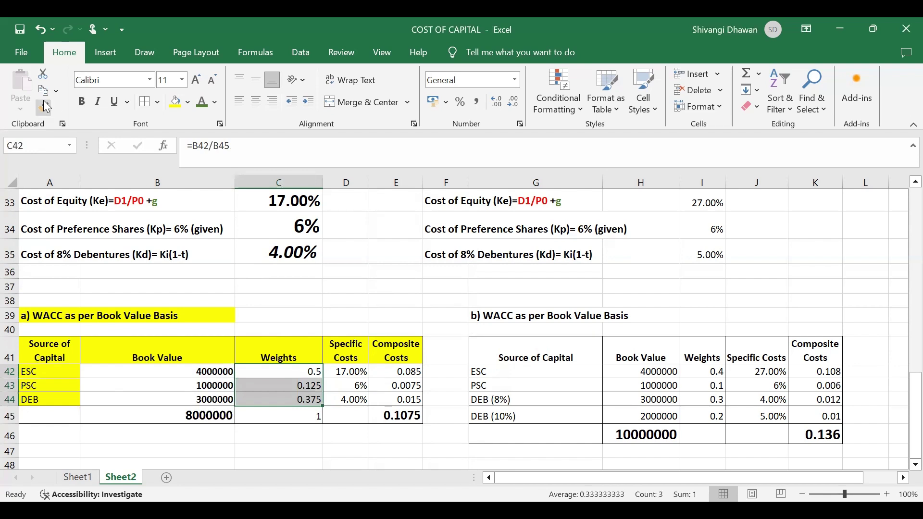
click(81, 103)
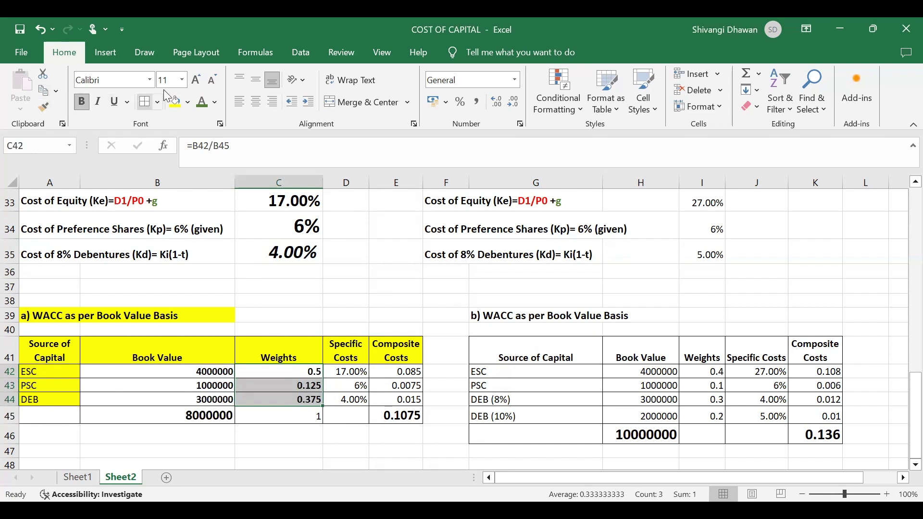
click(194, 80)
click(194, 80)
click(195, 80)
Step: Inspect the weight formulas for ESC, PSC and DEB in C42:C44, checking which cells each one divides
double_click(303, 374)
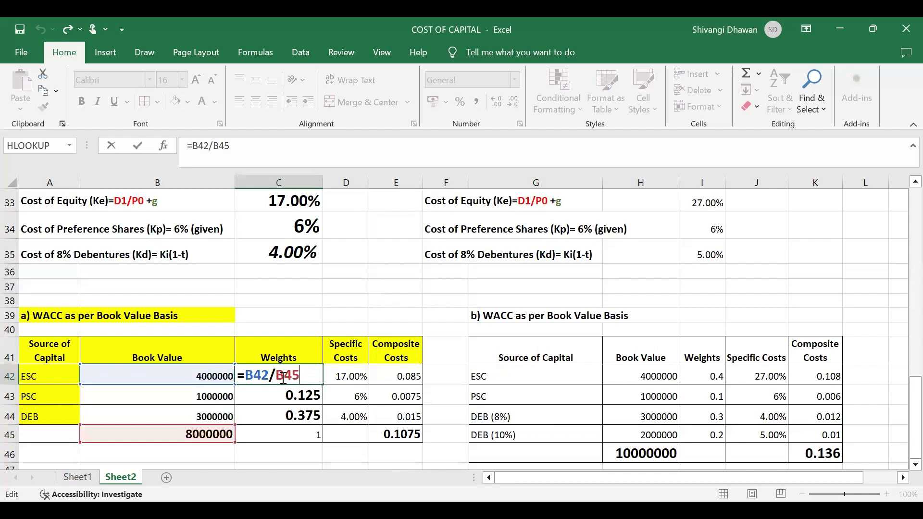
key(Return)
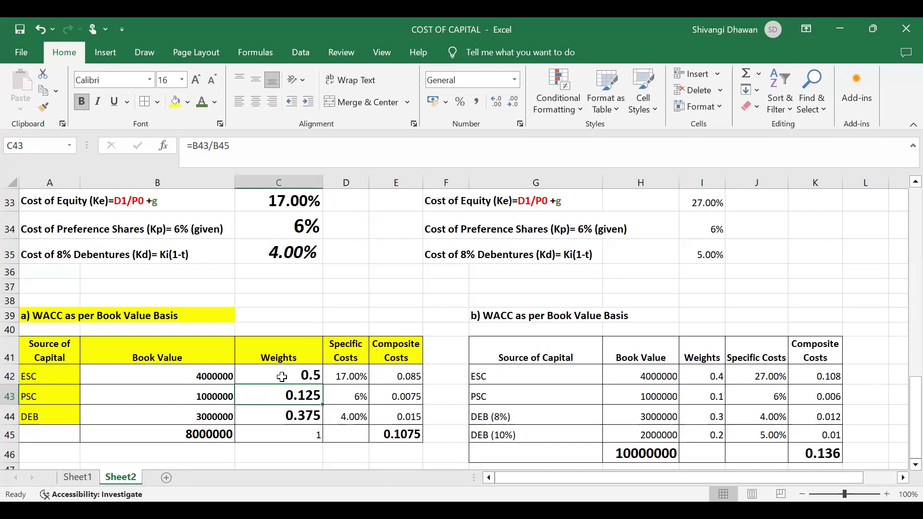
key(F2)
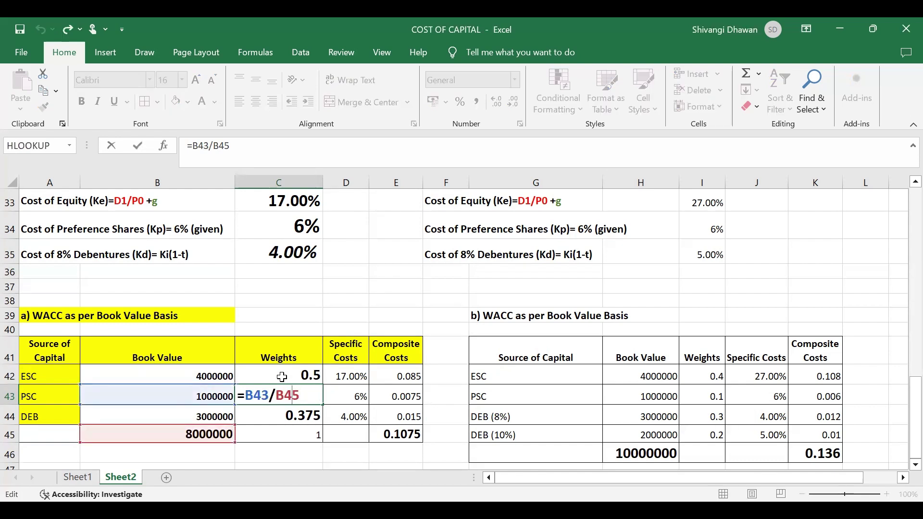
key(Return)
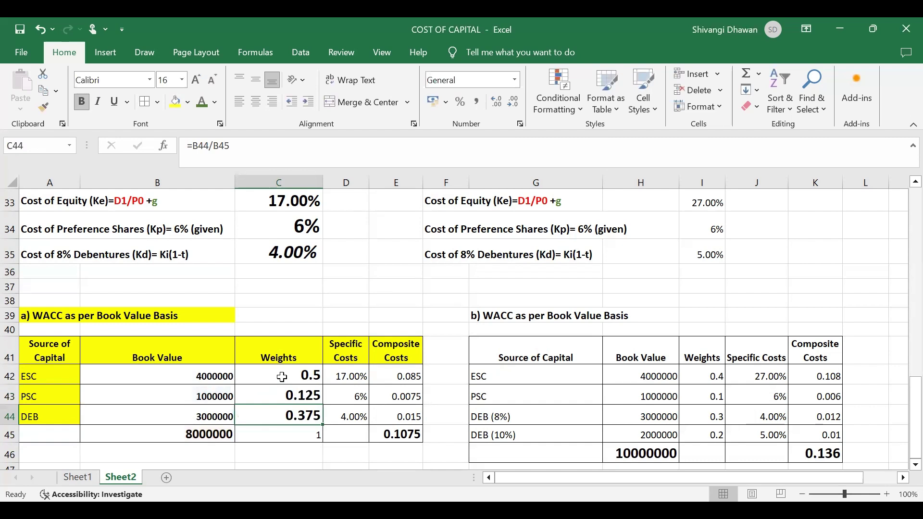
key(F2)
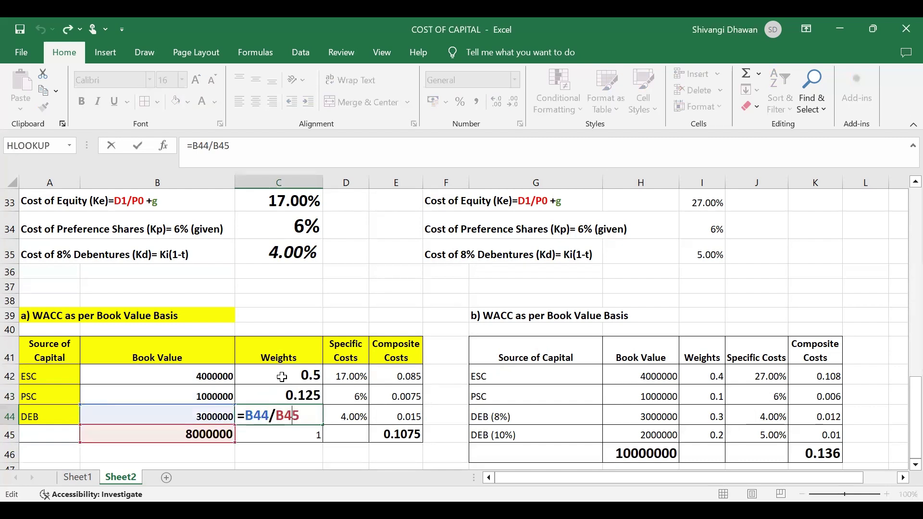
key(Return)
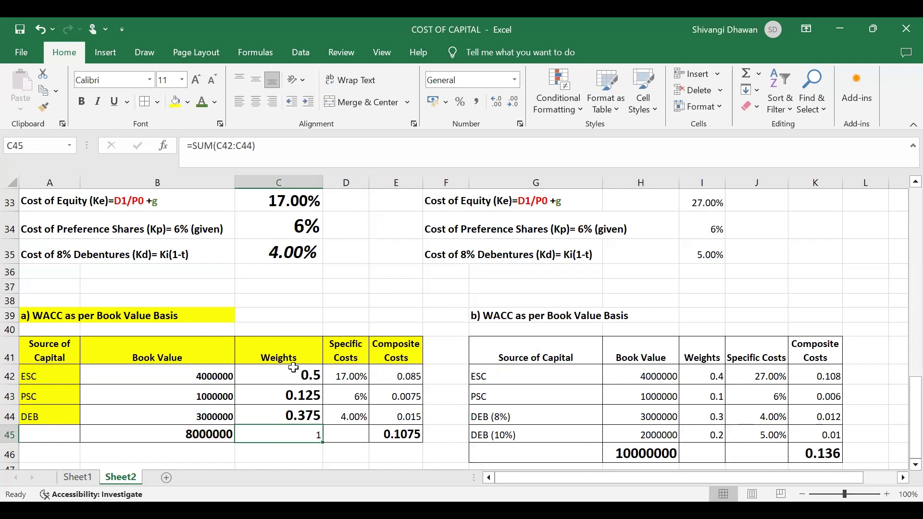
Step: Make the total of the weights in C45 bold at 20 pt
click(80, 105)
click(194, 78)
click(194, 78)
click(194, 78)
click(194, 78)
click(194, 78)
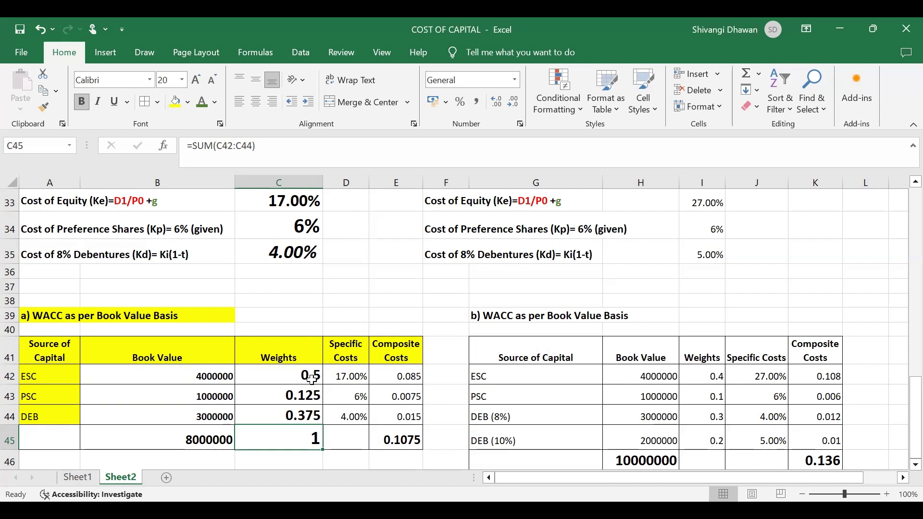
Step: Inspect how the specific costs in D42:D44 refer to the costs of equity, preference shares and debentures calculated above
click(350, 375)
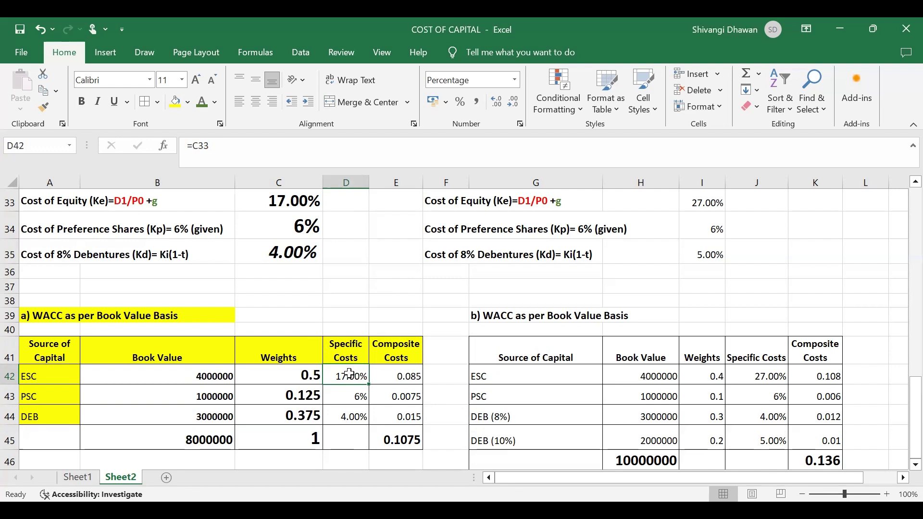
click(292, 203)
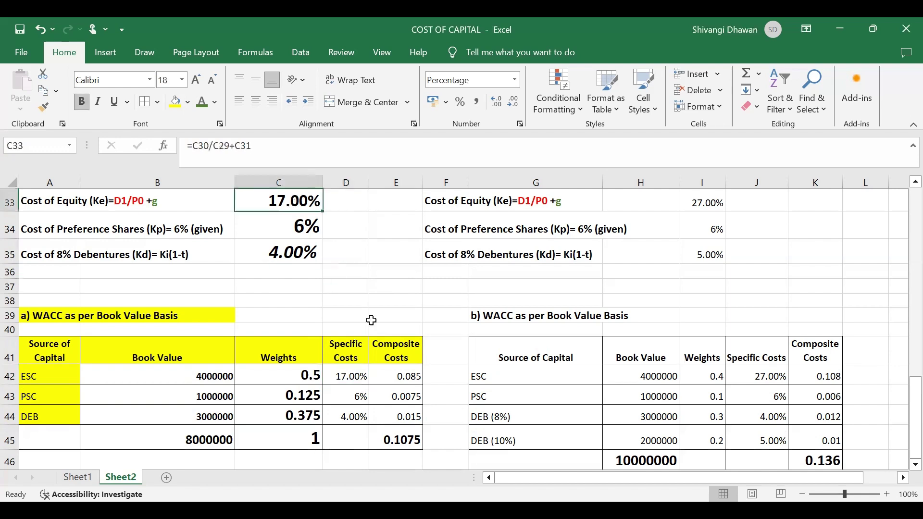
click(358, 376)
double_click(359, 376)
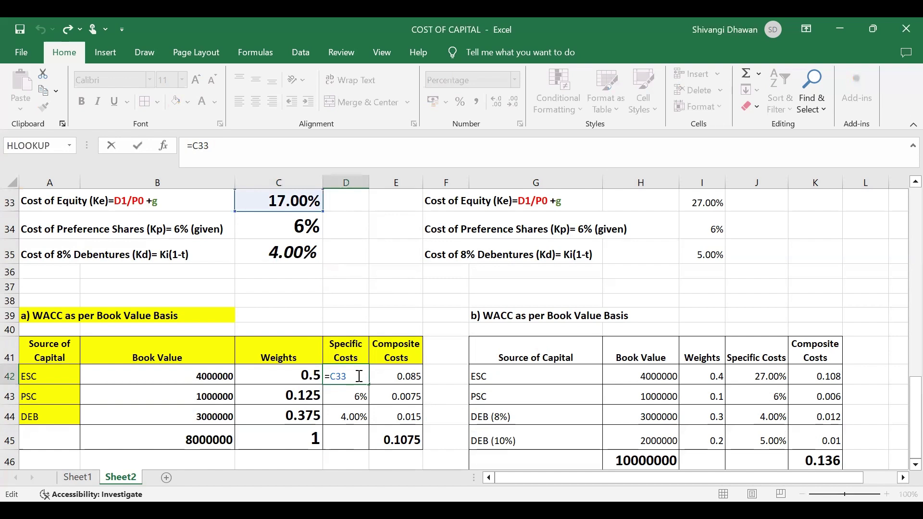
key(Return)
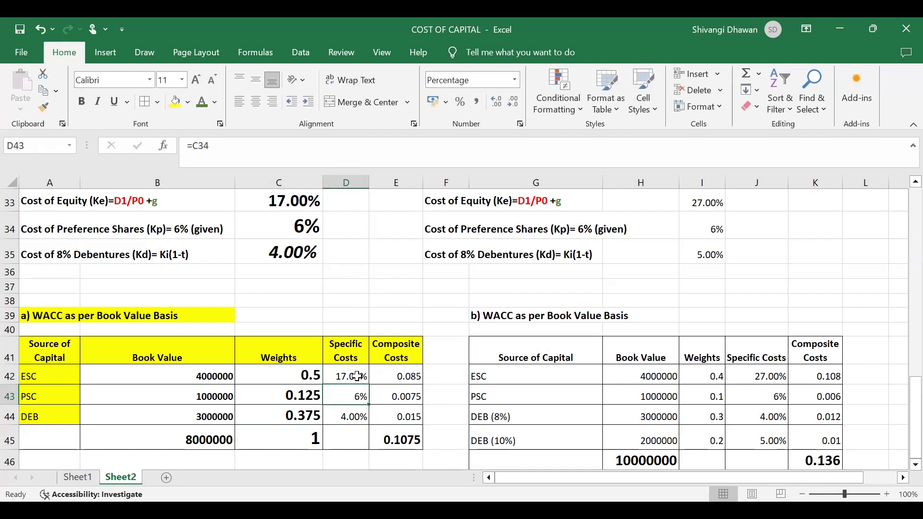
key(Down)
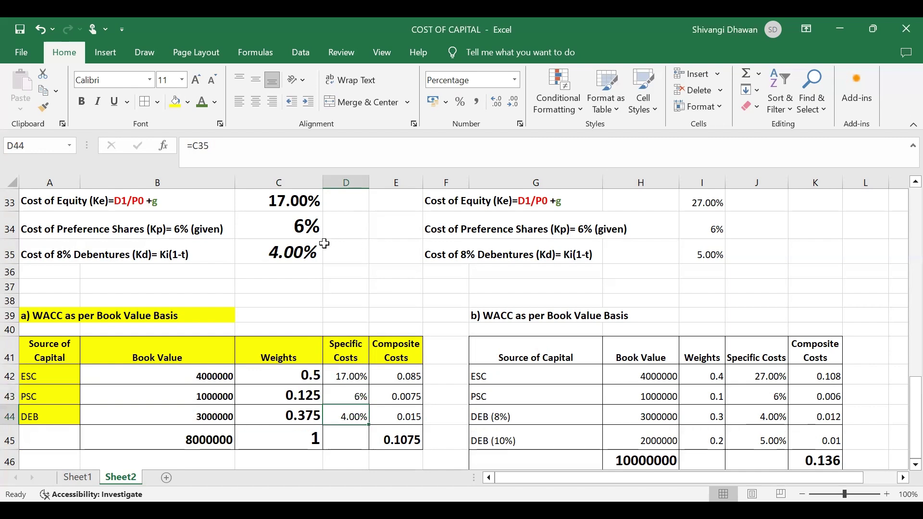
Step: Examine the ESC composite cost formula in E42 and go through each source's weight and specific cost in C42:D44
click(397, 378)
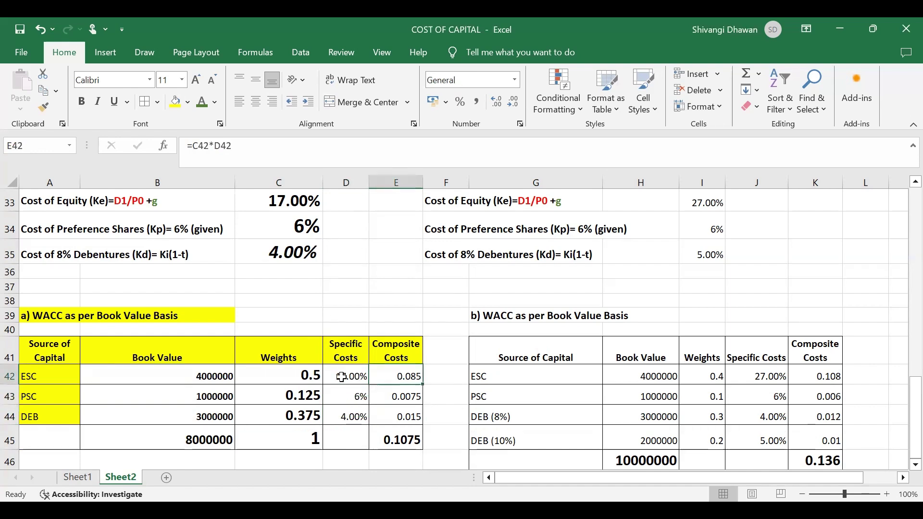
click(290, 378)
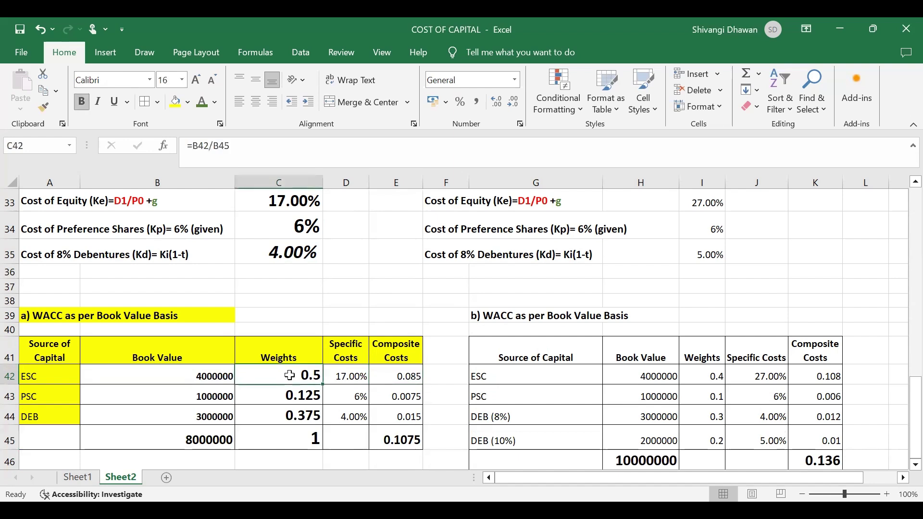
click(347, 376)
key(Left)
key(Down)
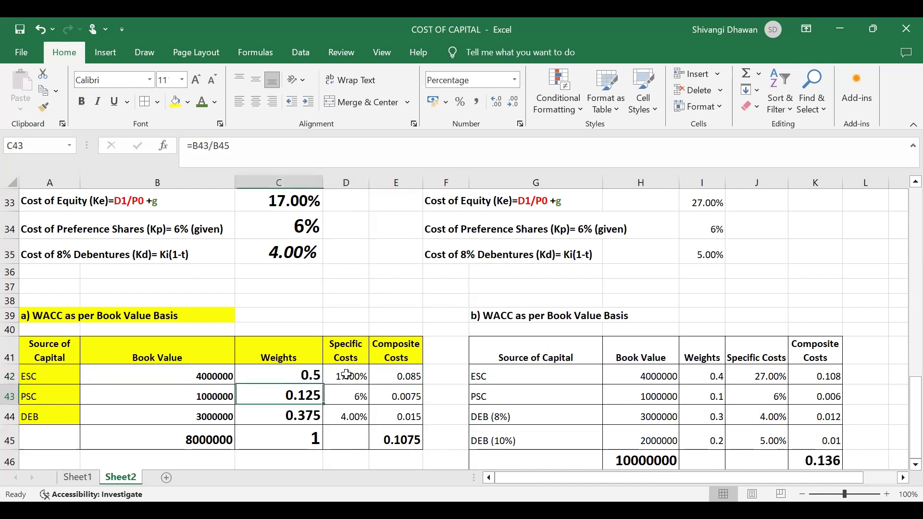
key(Right)
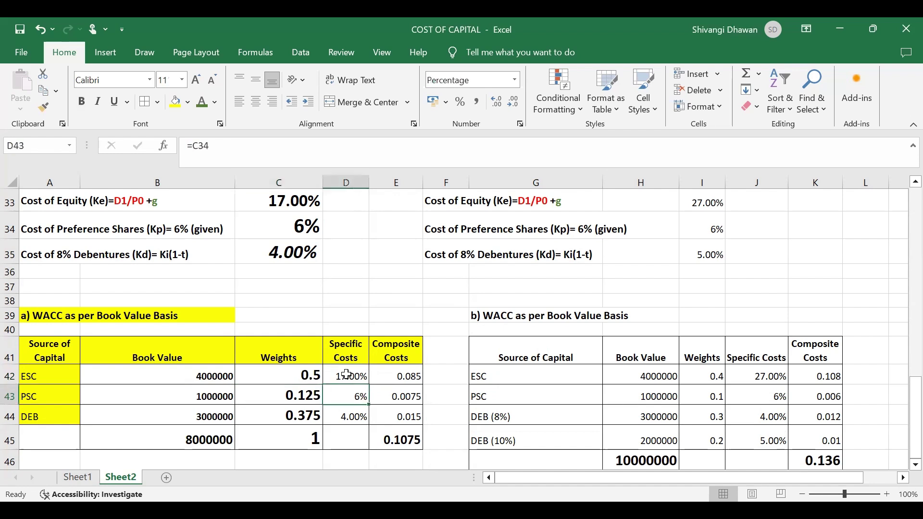
key(Left)
key(Down)
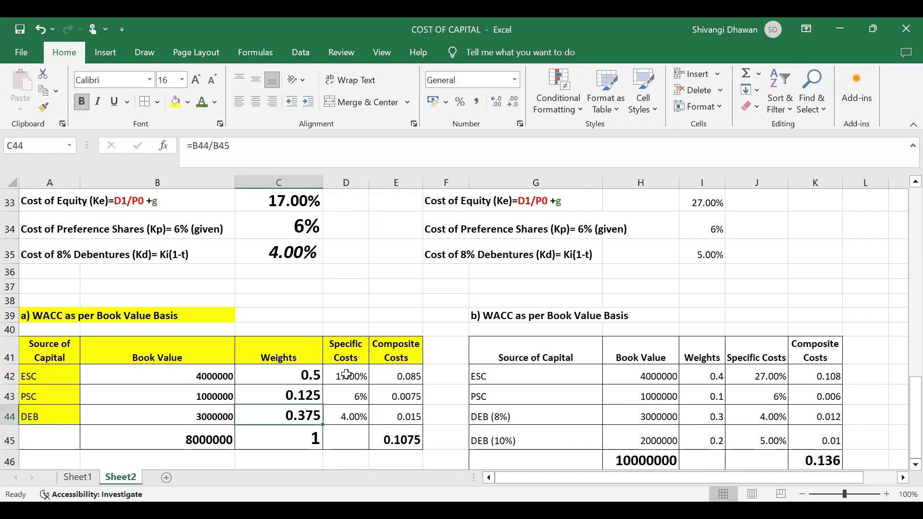
key(Right)
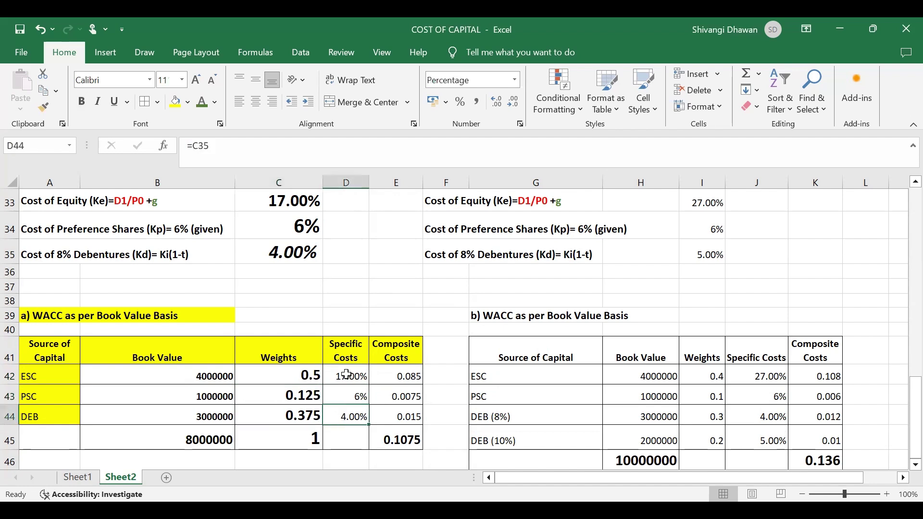
Step: Review the composite costs in E42:E44 and the formula of their total in E45
click(401, 378)
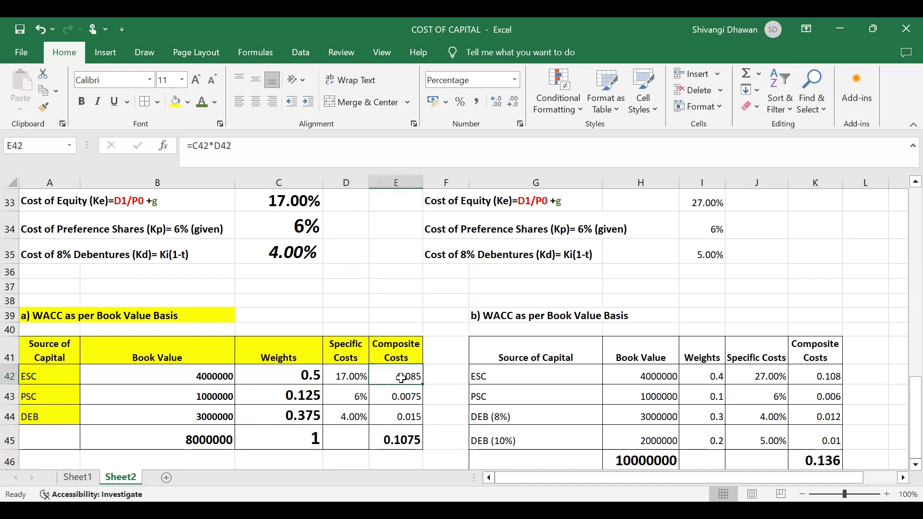
key(shift+Down)
key(shift+Down)
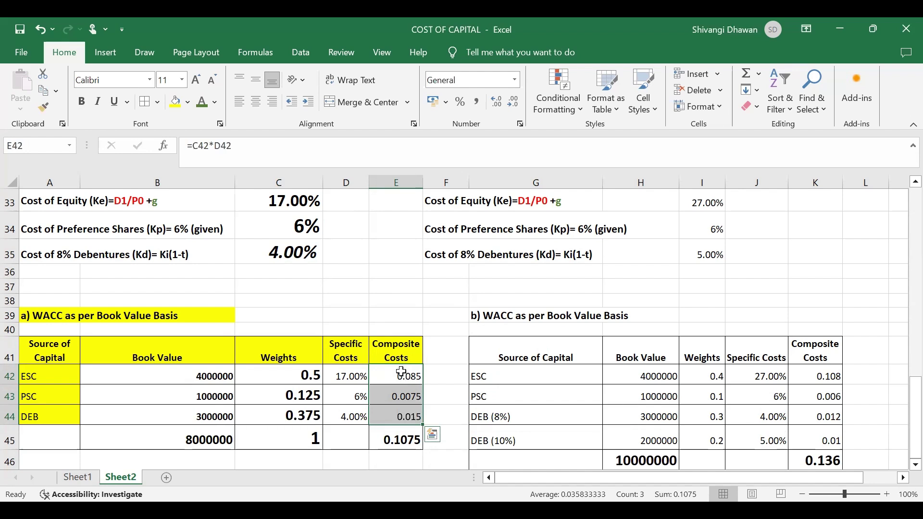
key(Down)
key(Down)
key(Down)
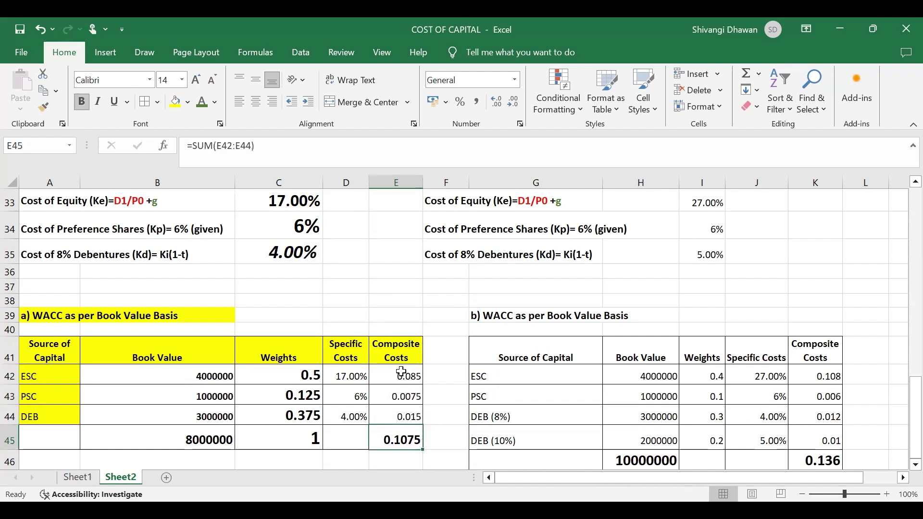
Step: Enter the result WACC=10.75% in cell B47 below the old book-value WACC table
scroll(401, 371, down, 1)
key(Down)
key(Down)
key(Left)
key(Left)
key(Left)
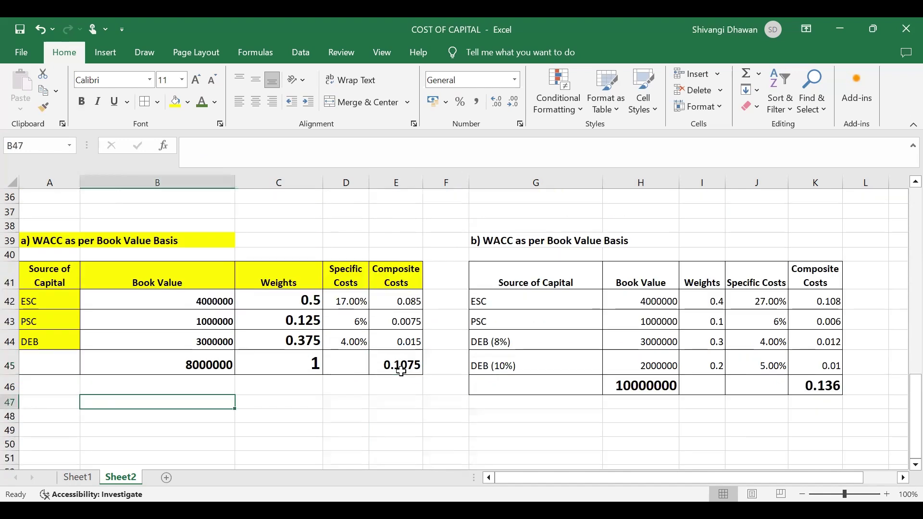
text(WACC)
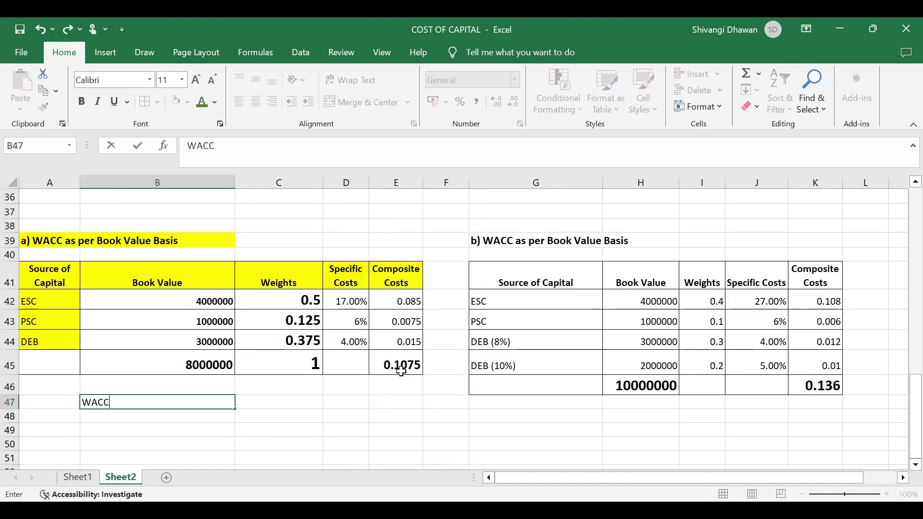
text(=10)
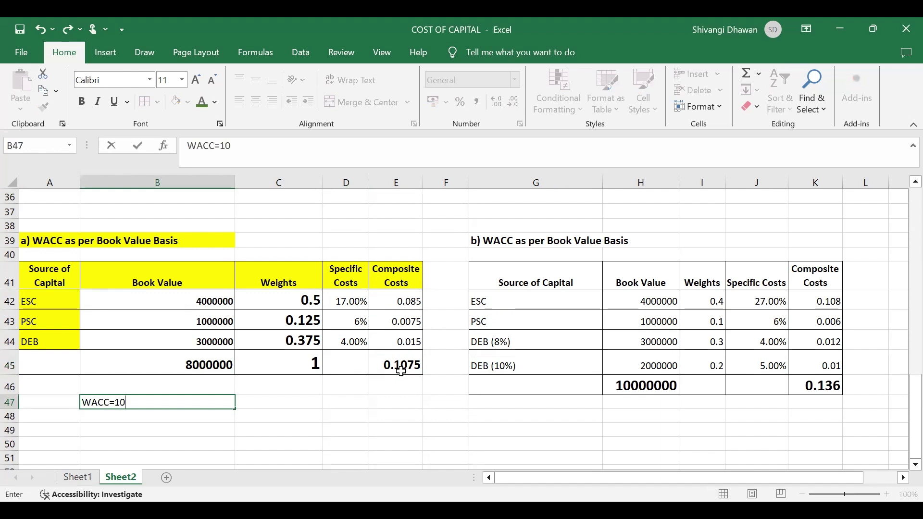
text(.75%)
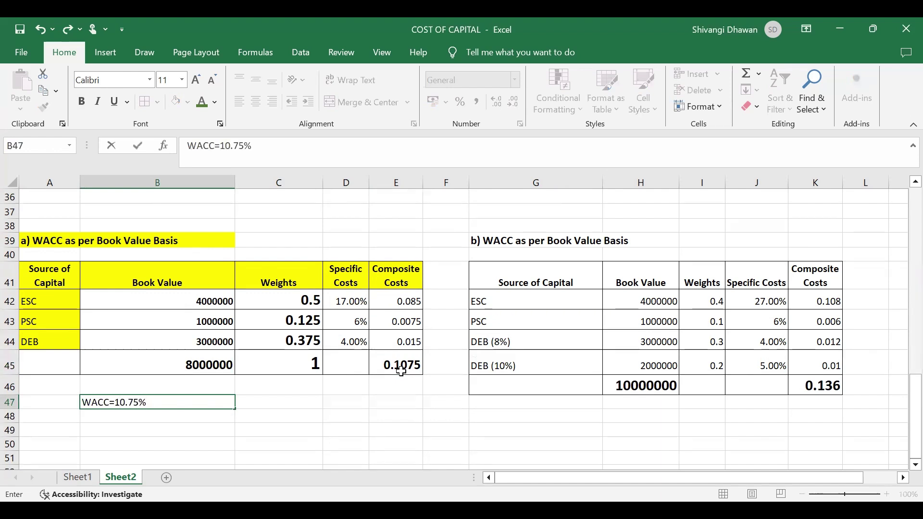
key(Return)
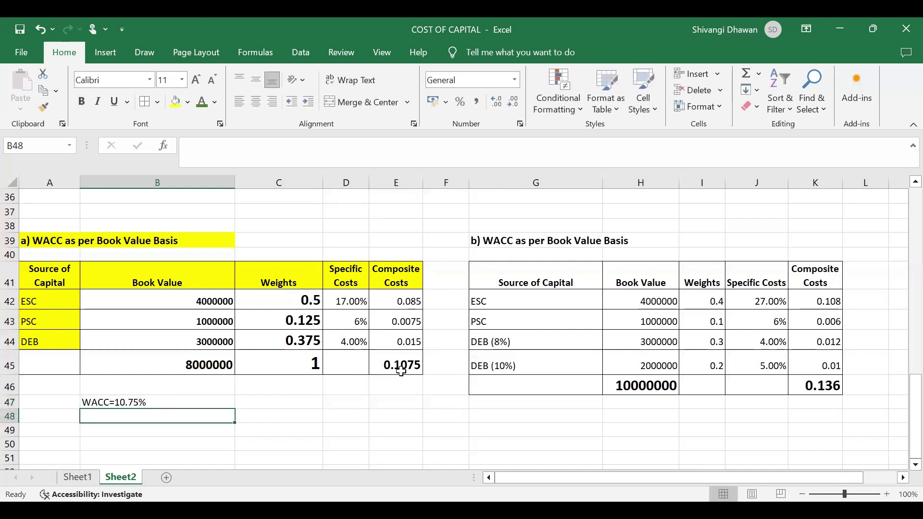
Step: Format the WACC result in B47 as bold 16 pt text with a yellow fill
key(Up)
click(81, 101)
click(195, 79)
click(195, 79)
click(196, 79)
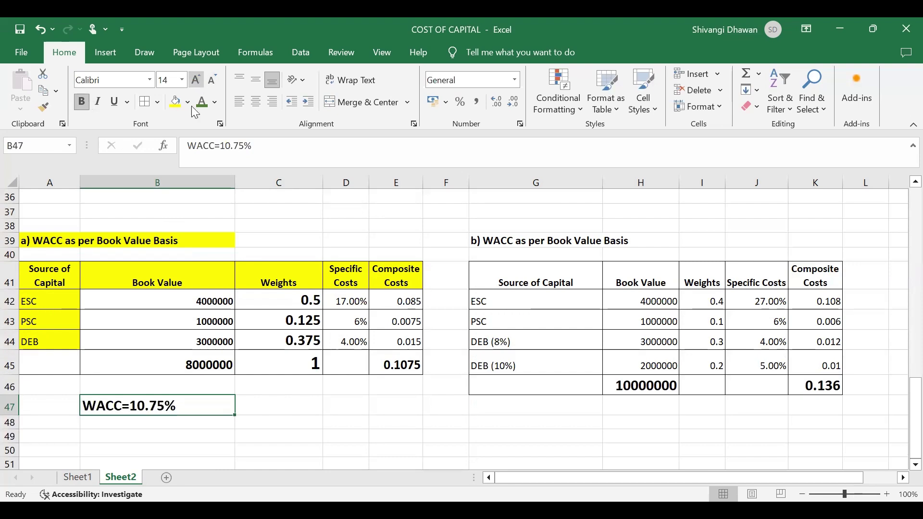
click(175, 102)
Step: Reread part (ii) of the problem and go through the preference share and 8% debenture amounts in the NEW data table
scroll(316, 323, up, 5)
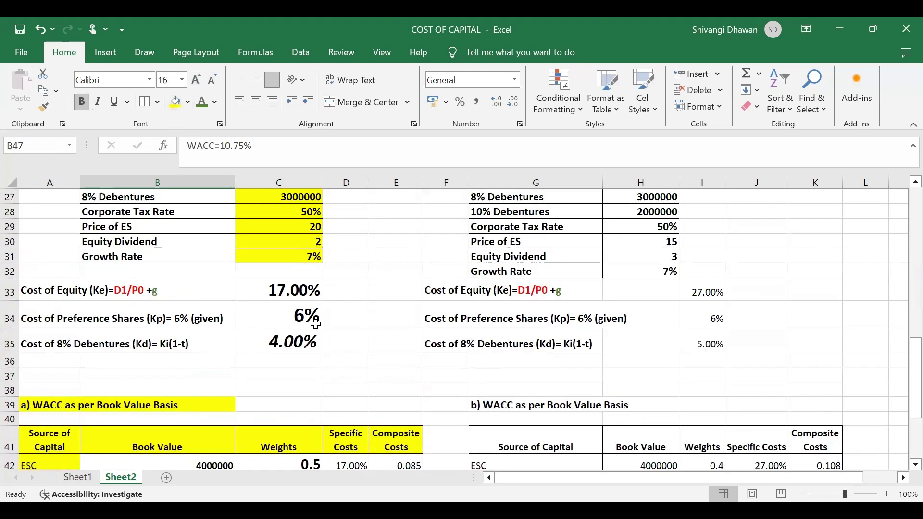
scroll(316, 323, up, 2)
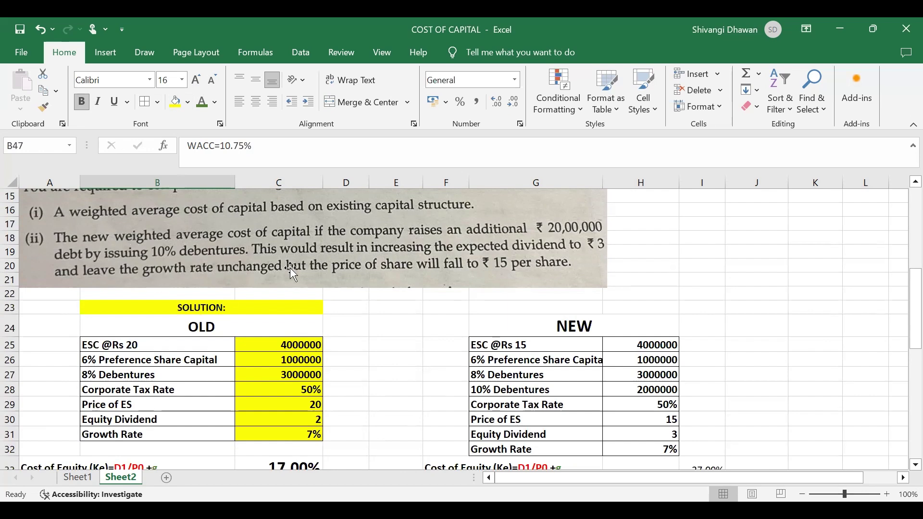
scroll(788, 367, down, 1)
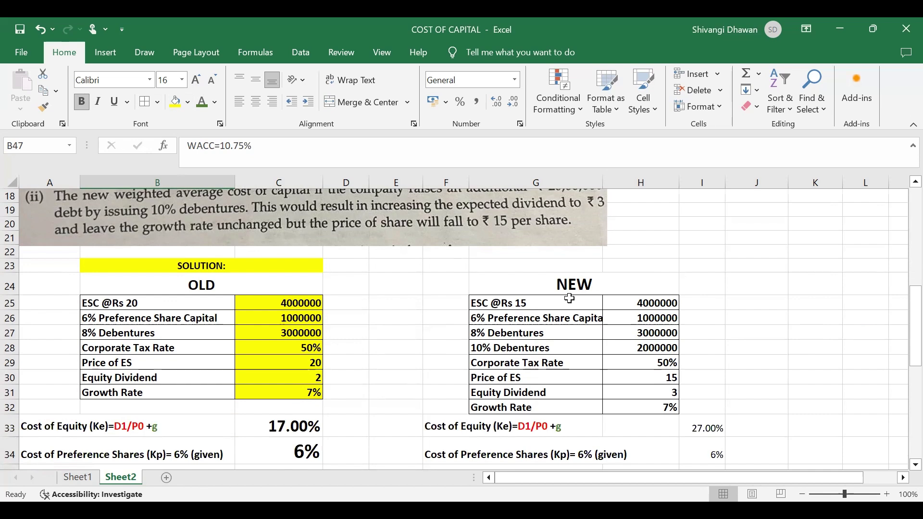
click(550, 319)
click(629, 321)
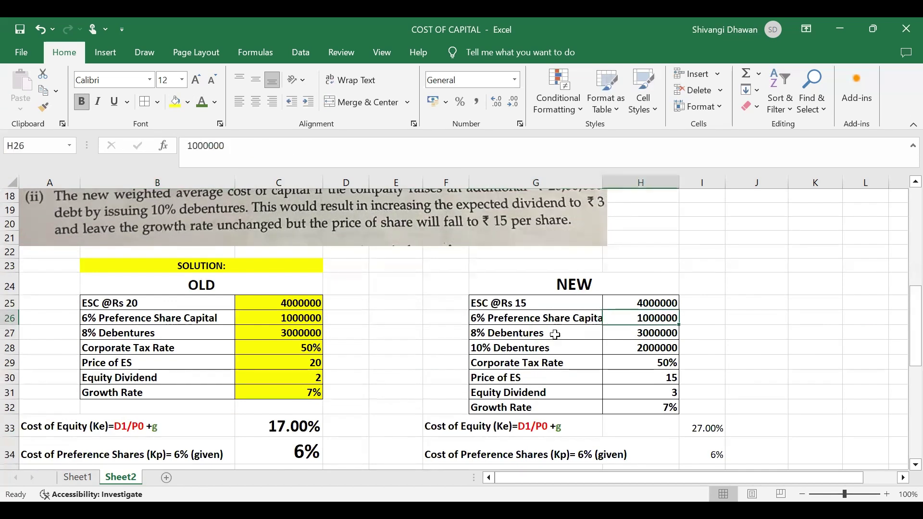
click(536, 336)
click(628, 332)
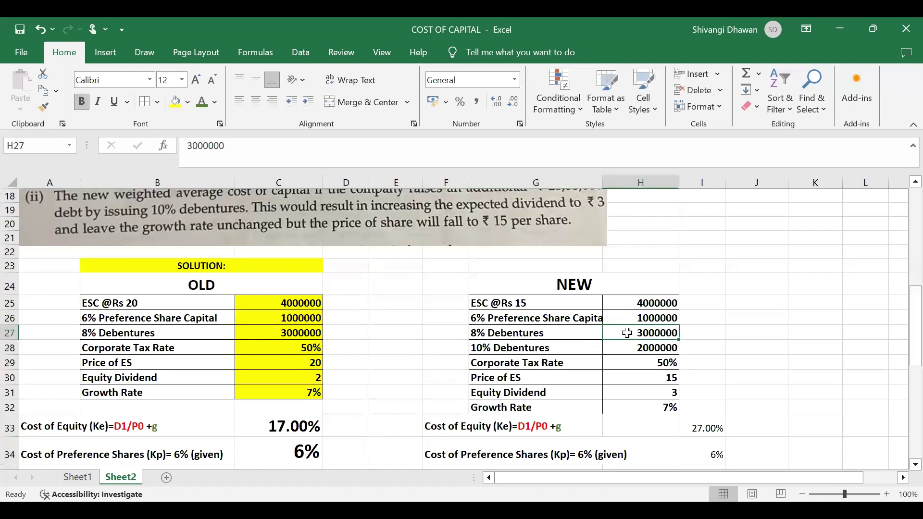
Step: Highlight the 10% Debentures row G28:H28 in the NEW table with a yellow fill and green text
click(501, 349)
drag(501, 350, 616, 347)
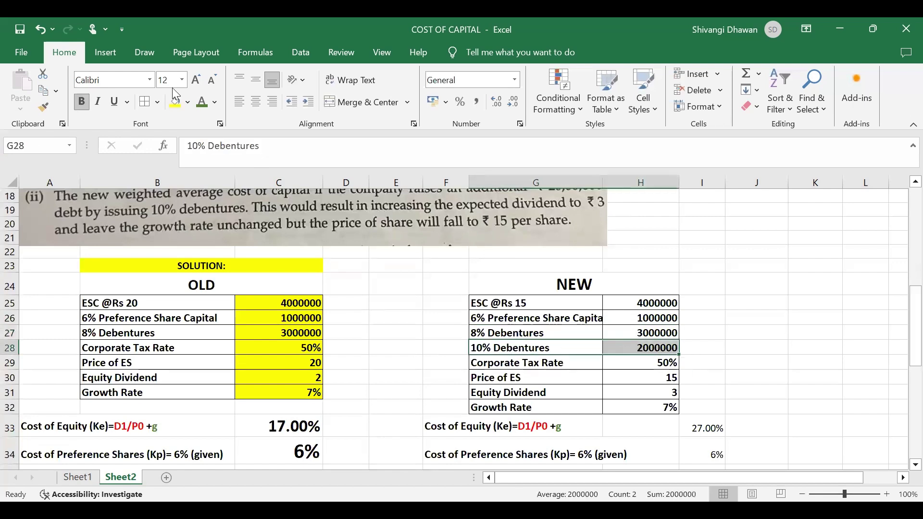
click(178, 103)
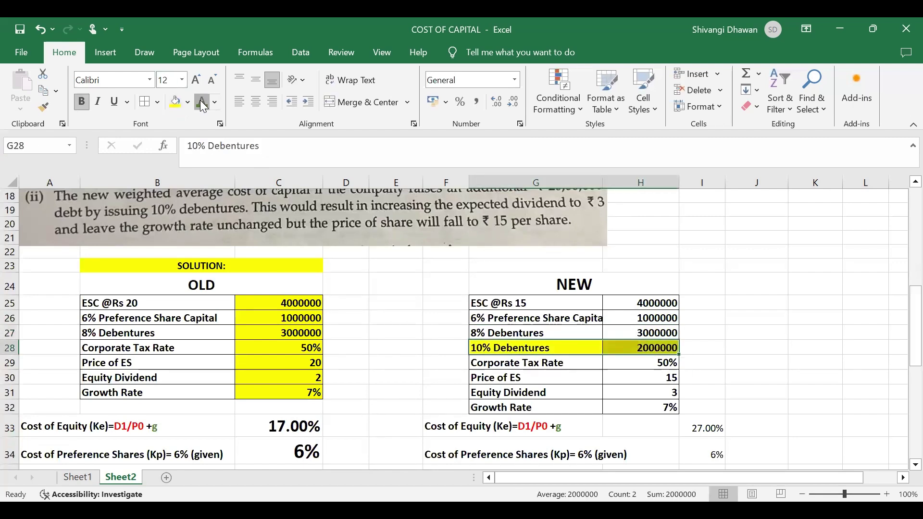
click(755, 316)
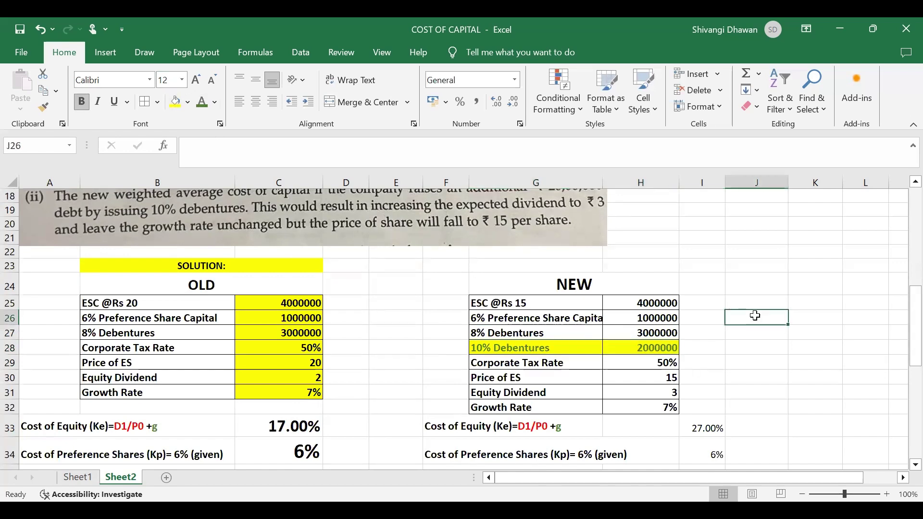
Step: Go through the share price and equity dividend entries in G30:H31 of the NEW table
scroll(755, 315, down, 1)
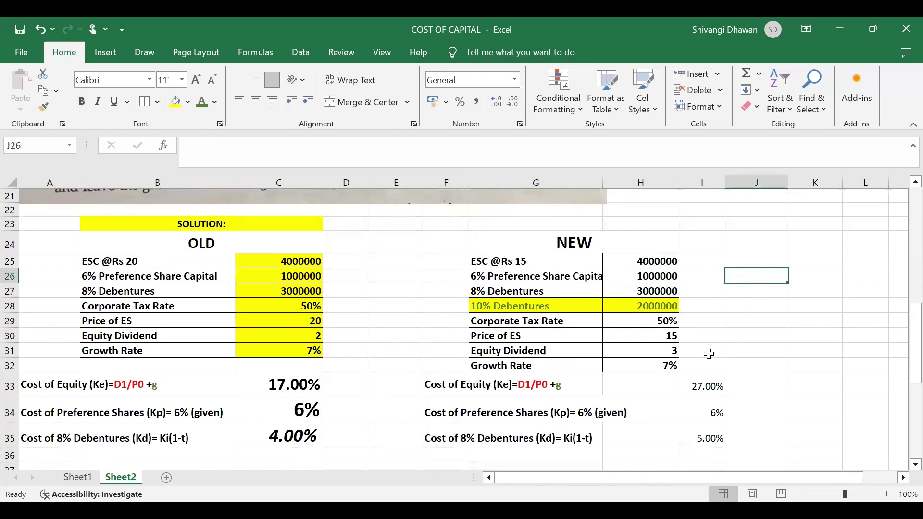
click(509, 336)
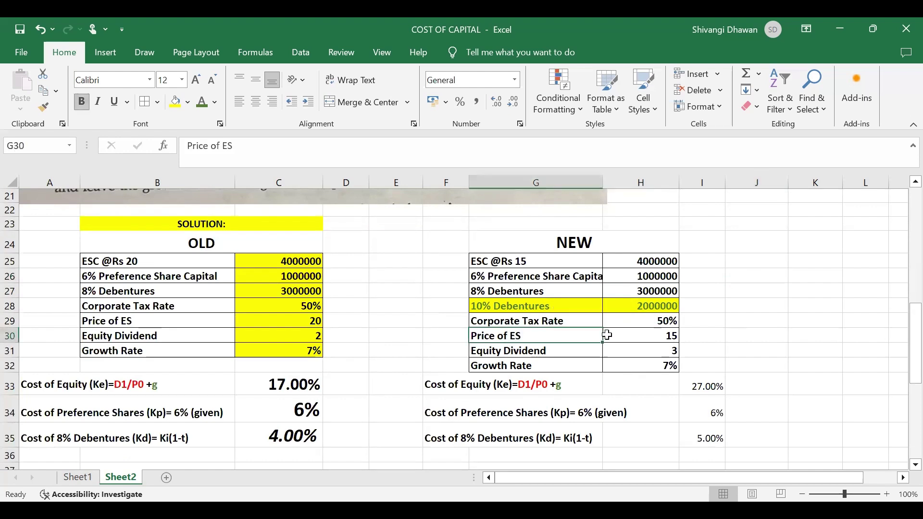
click(651, 335)
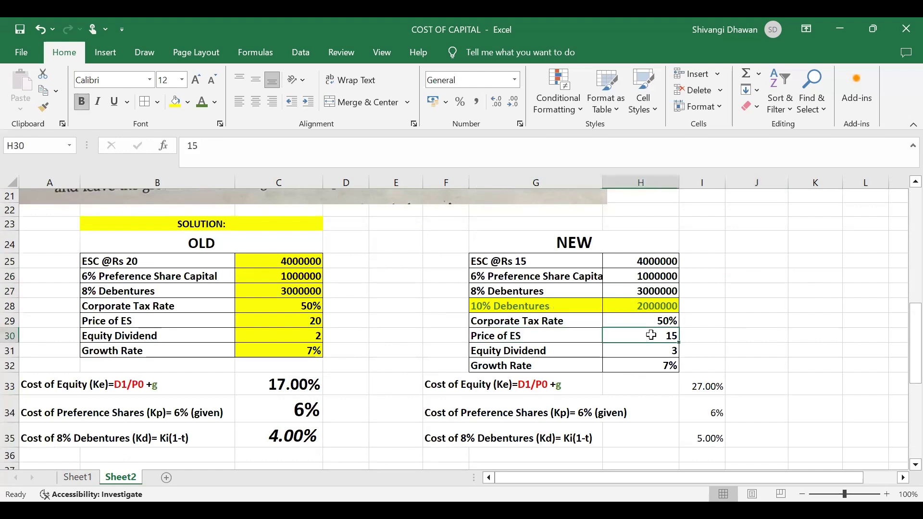
click(514, 353)
click(645, 351)
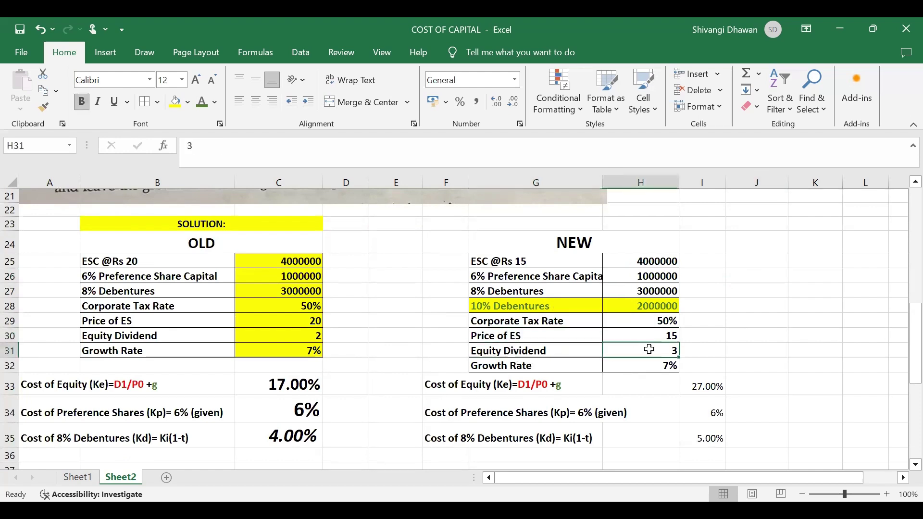
Step: Fill the Growth Rate row G32:H32 of the NEW table with yellow
drag(515, 365, 649, 366)
click(176, 101)
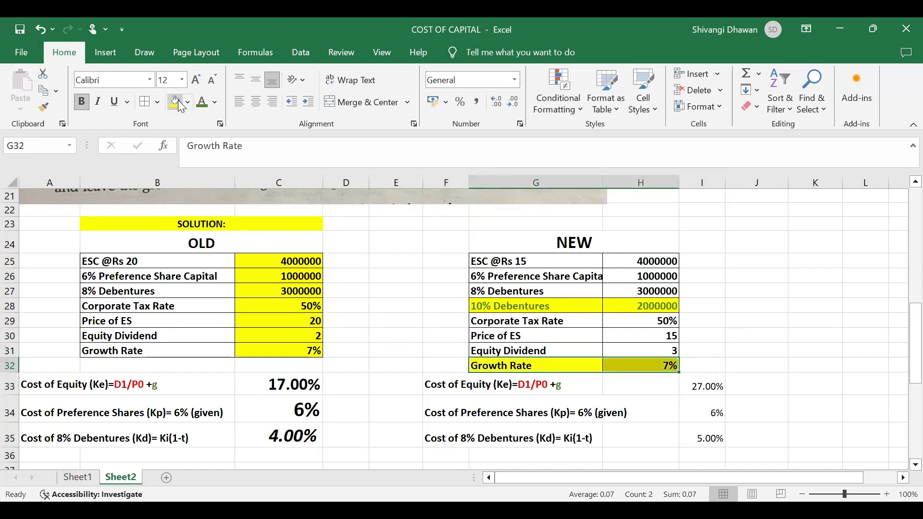
click(728, 295)
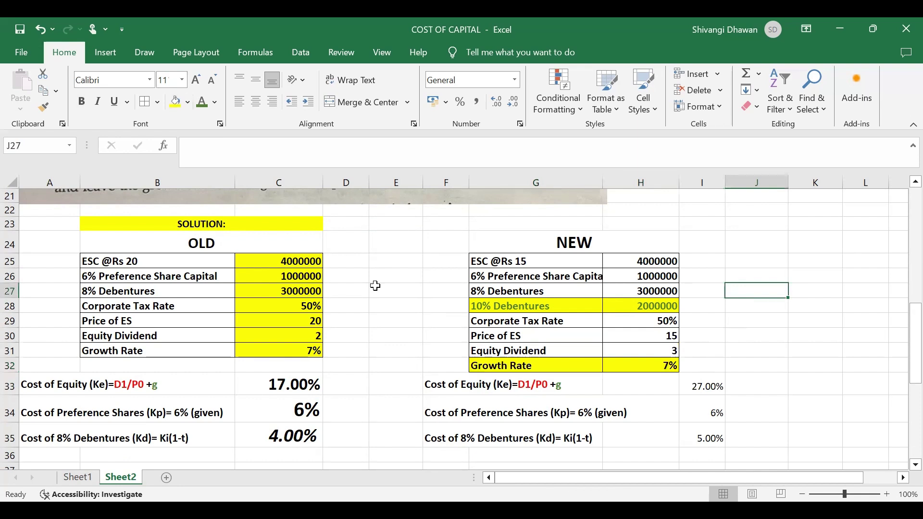
Step: Examine how the cost of equity formula in I33 uses the new dividend, share price and growth rate
scroll(376, 285, down, 1)
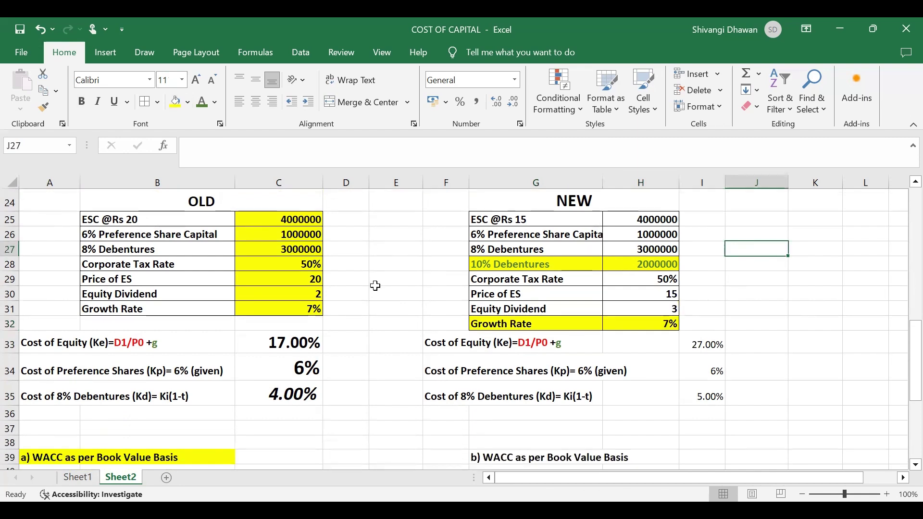
click(450, 348)
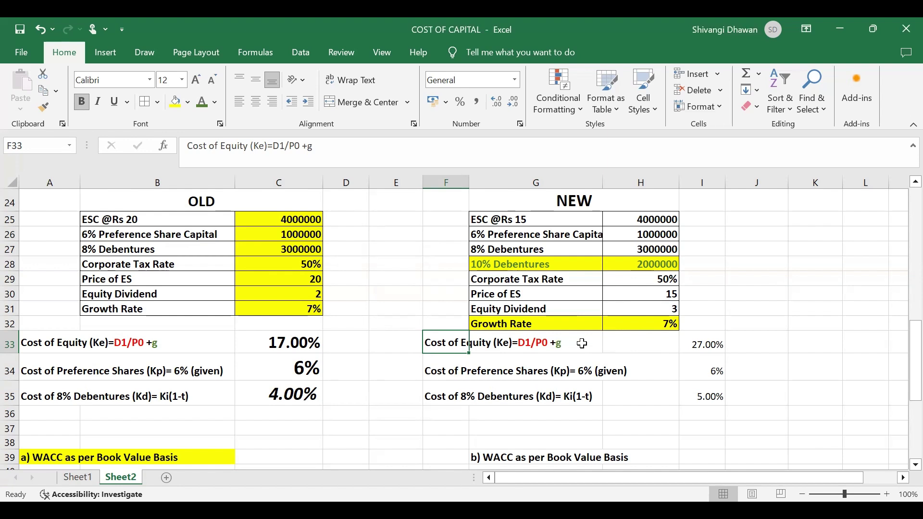
double_click(714, 338)
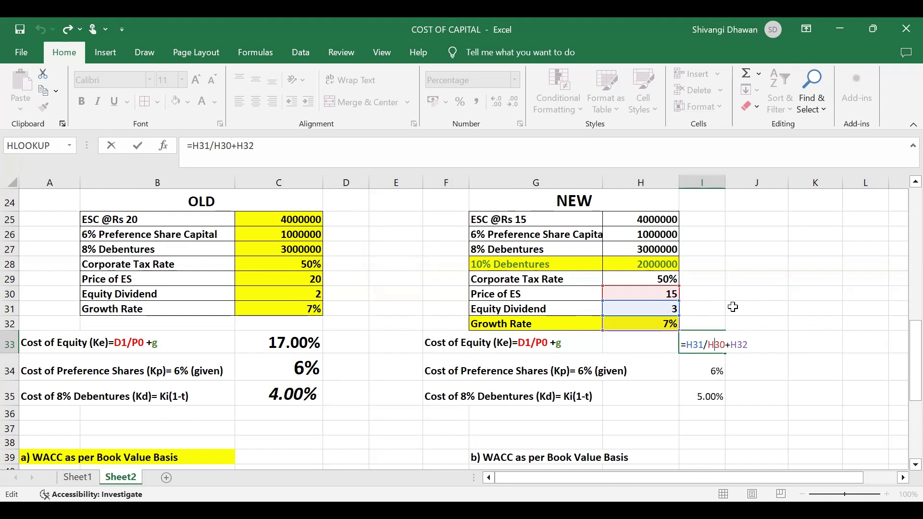
key(Return)
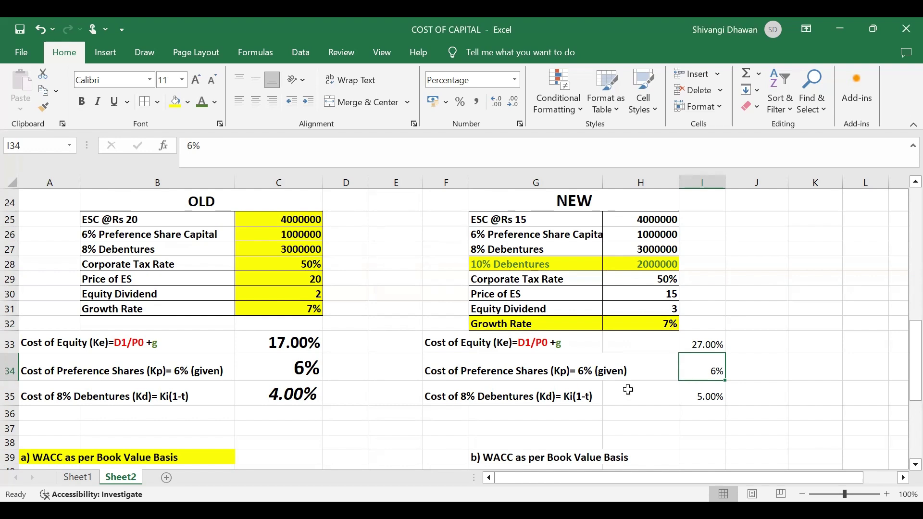
Step: Correct the debenture cost label in F35 to read 10% Debentures and check the after-tax cost formula in I35
key(Down)
key(Left)
key(Left)
key(Left)
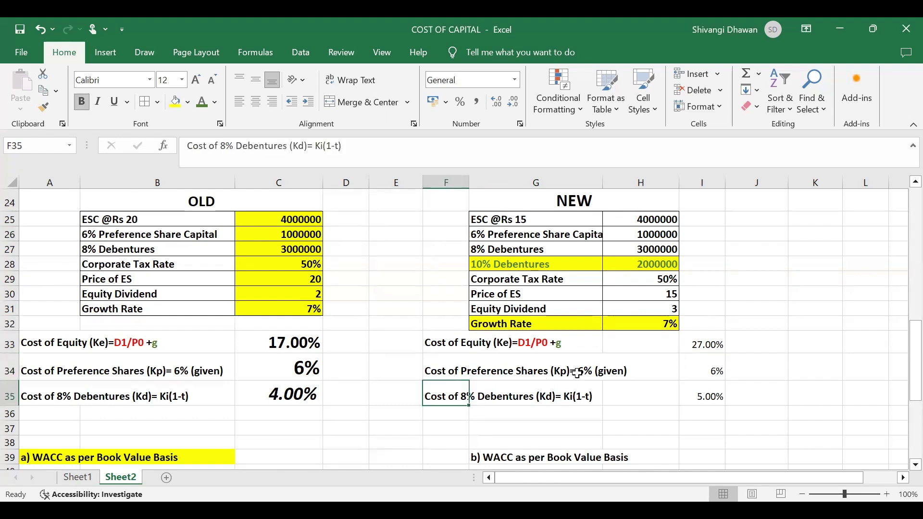
click(221, 146)
key(Delete)
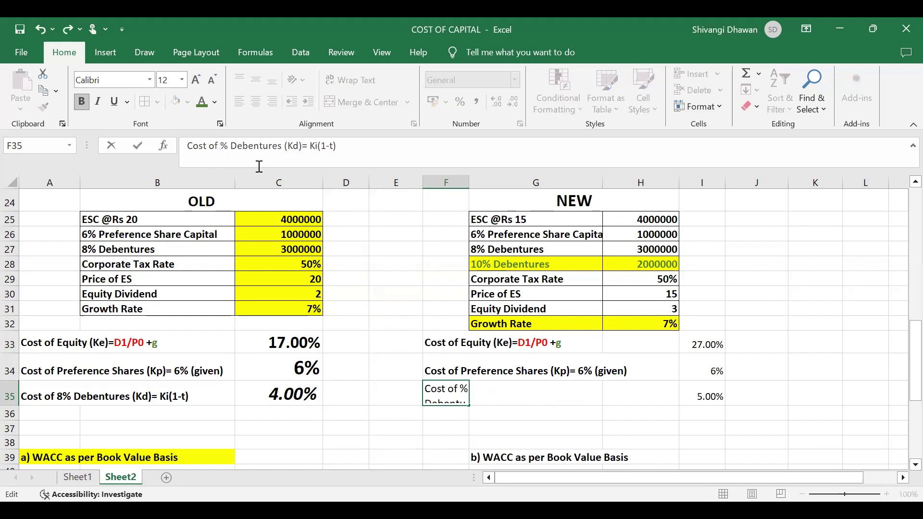
text(10)
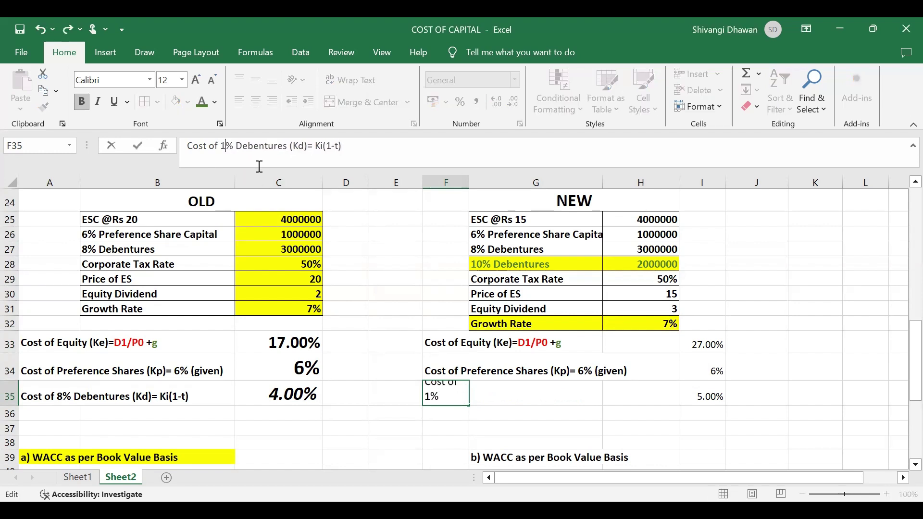
click(758, 383)
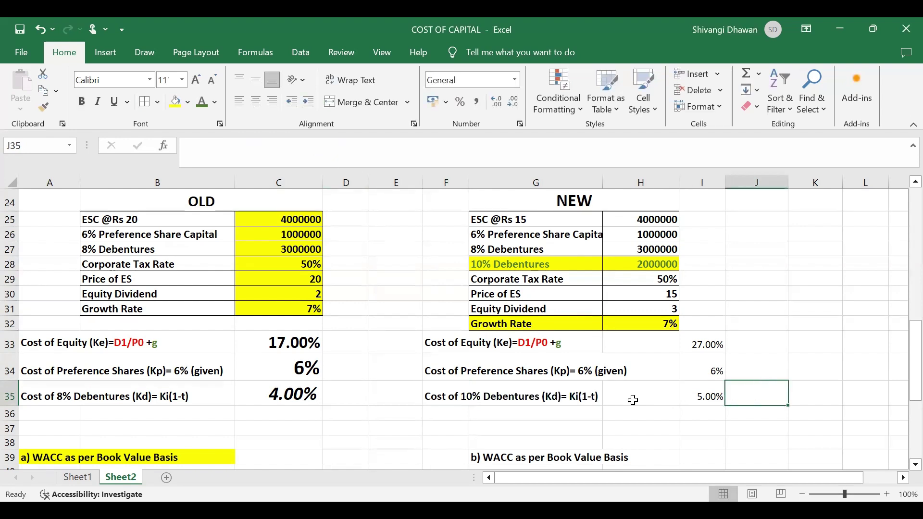
double_click(703, 396)
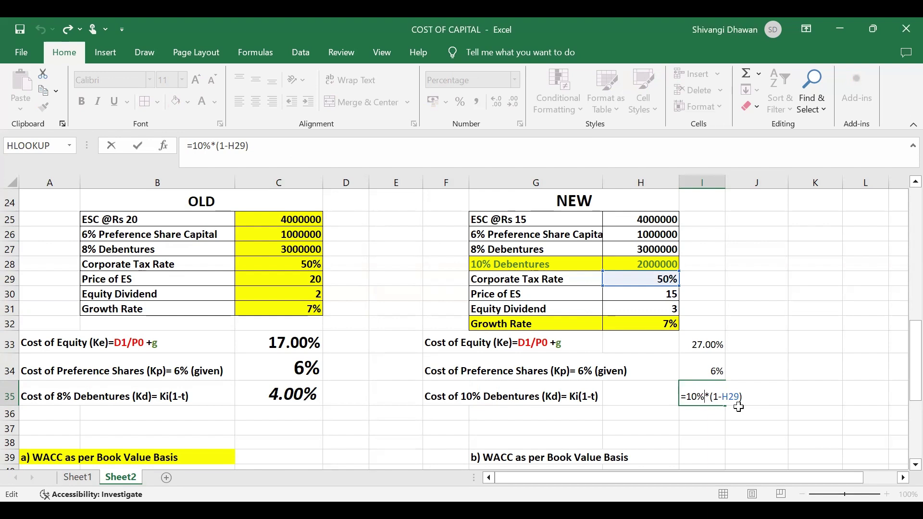
key(Return)
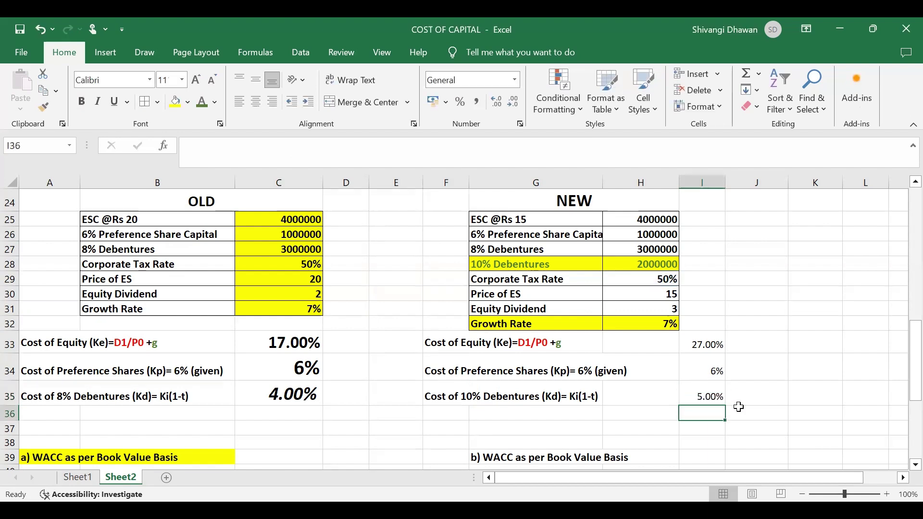
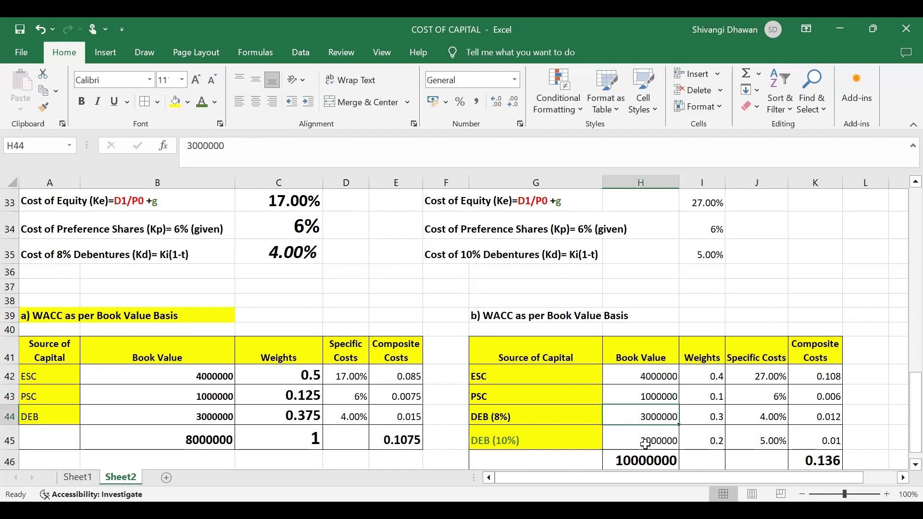
Step: Make the 10% debenture book value in H45 bold green and check the ESC and PSC weight formulas in I42:I43
click(202, 102)
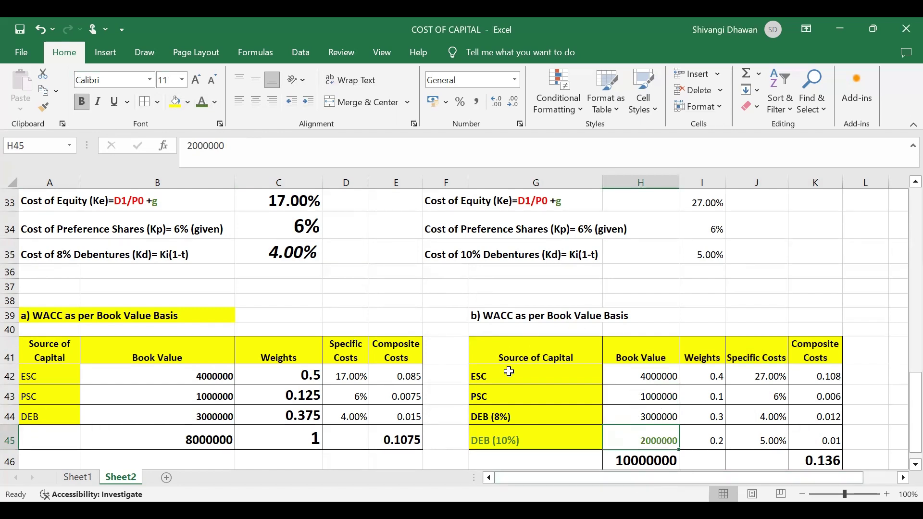
click(707, 373)
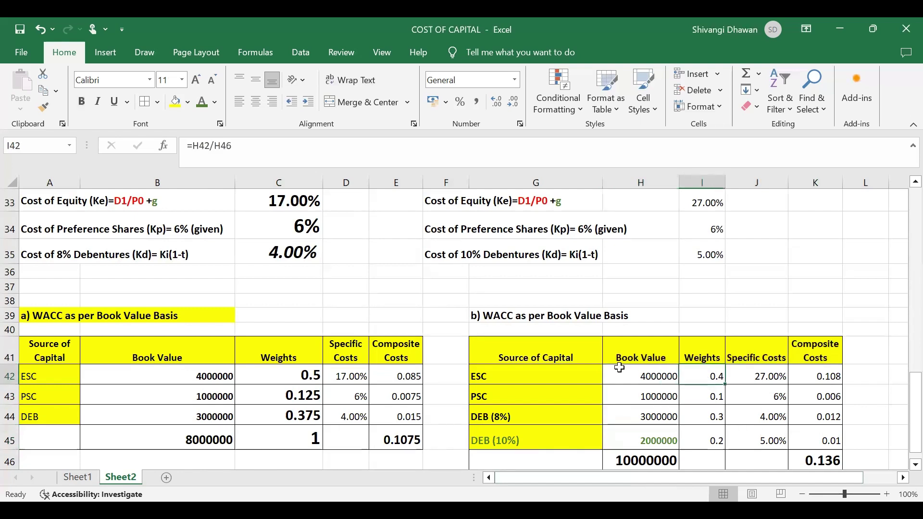
click(688, 399)
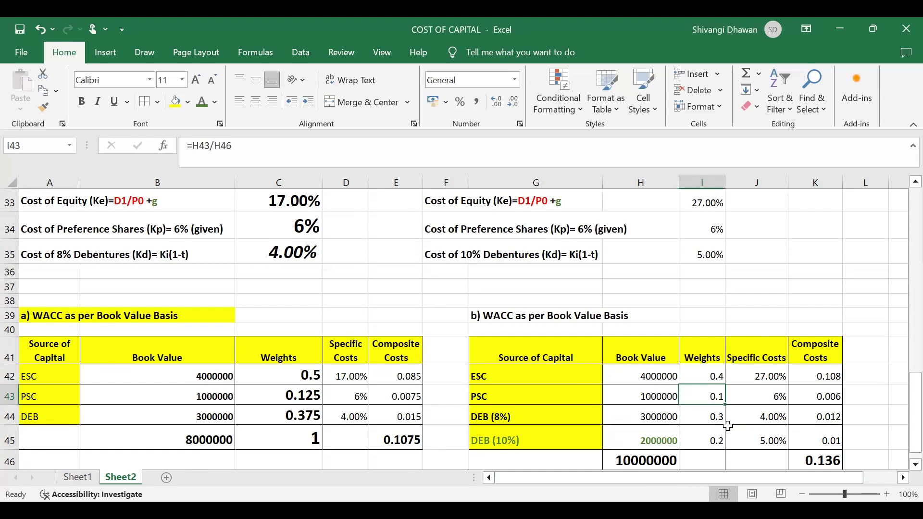
scroll(723, 428, down, 1)
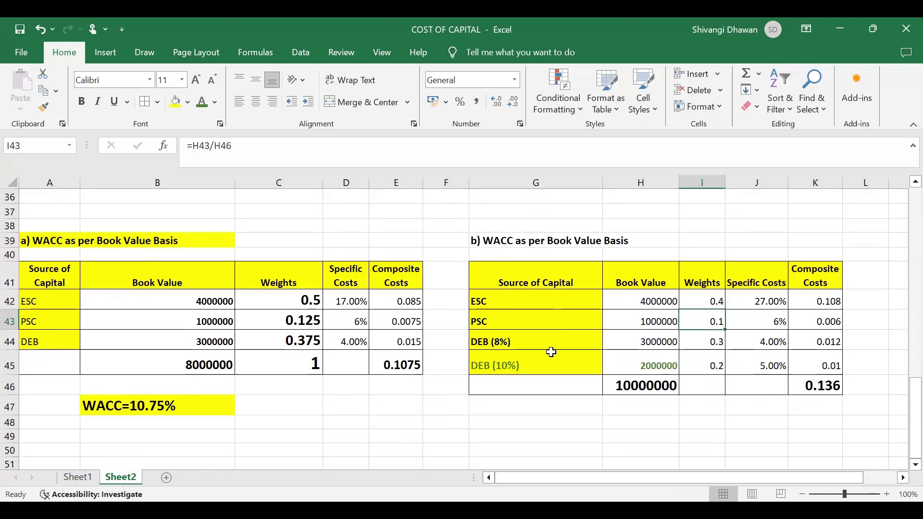
Step: Check the 10% debenture weight formula in I45 and total the new structure's weights in I46 with =SUM(I42:I45)
click(714, 364)
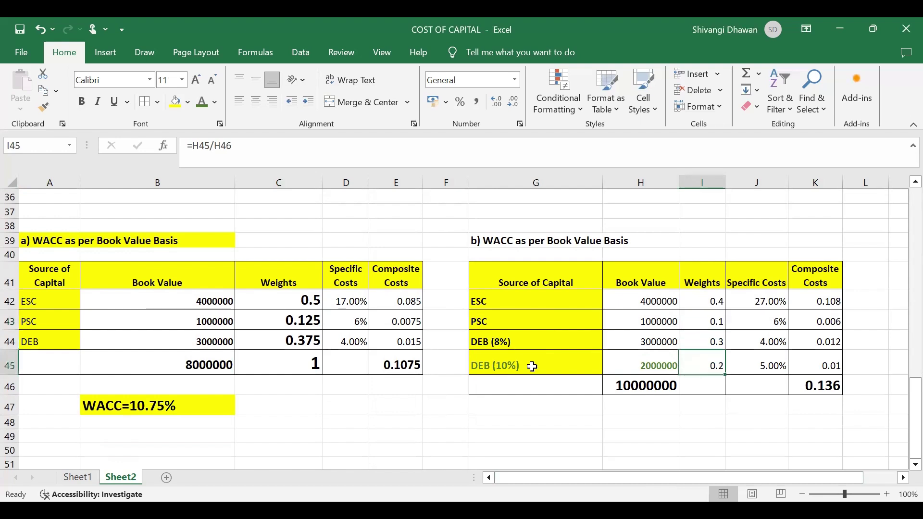
click(716, 388)
text(=S)
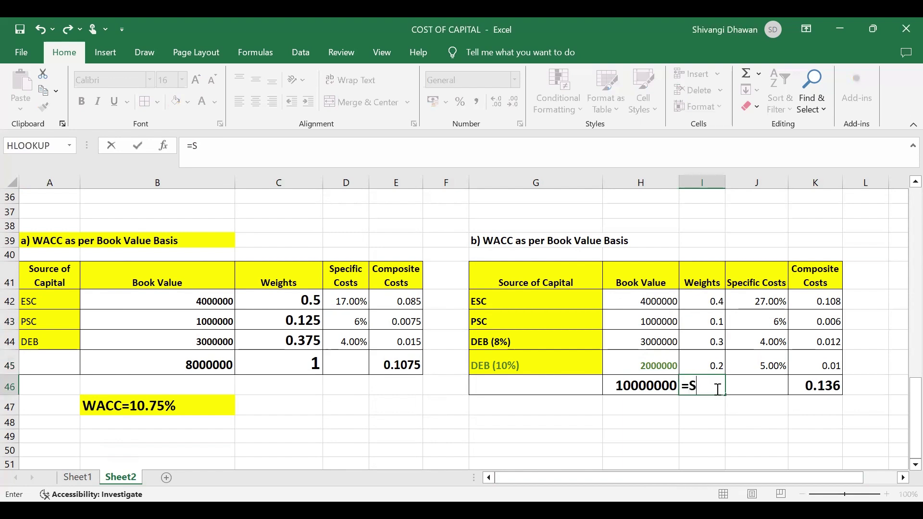
text(UM()
drag(708, 301, 700, 356)
text())
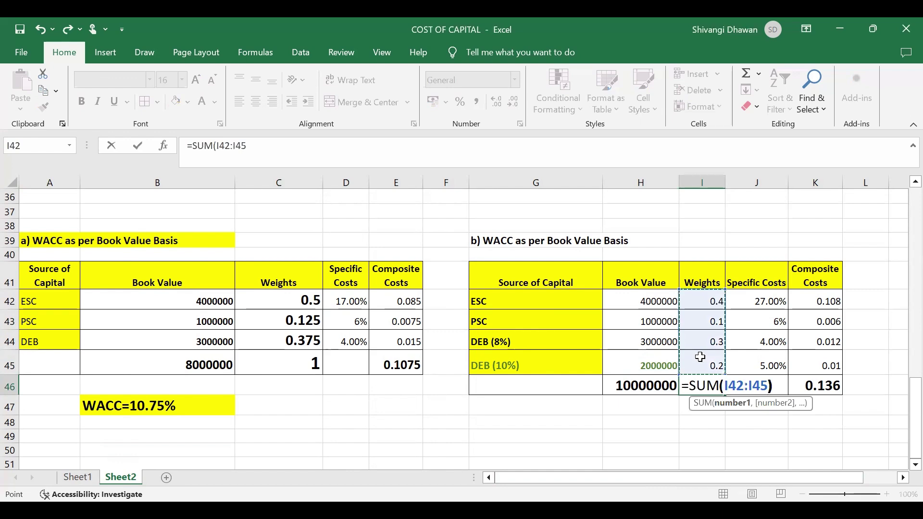
key(Return)
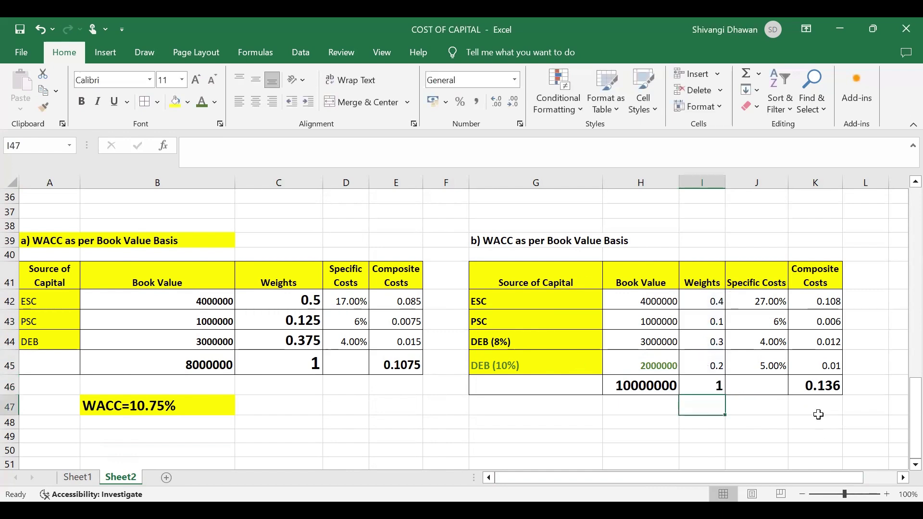
Step: Check how the specific costs in J42:J44 link to their source costs and review the cost formulas in I33:I35
click(750, 302)
scroll(752, 303, up, 1)
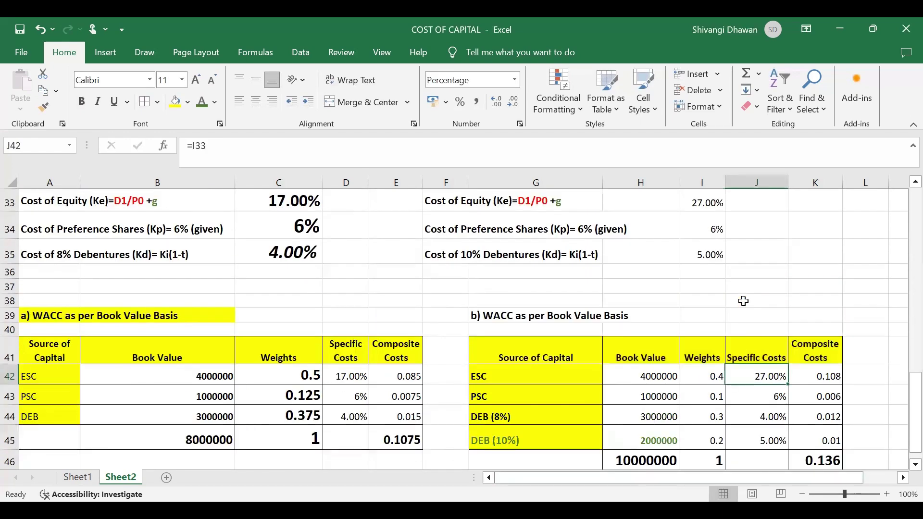
click(707, 201)
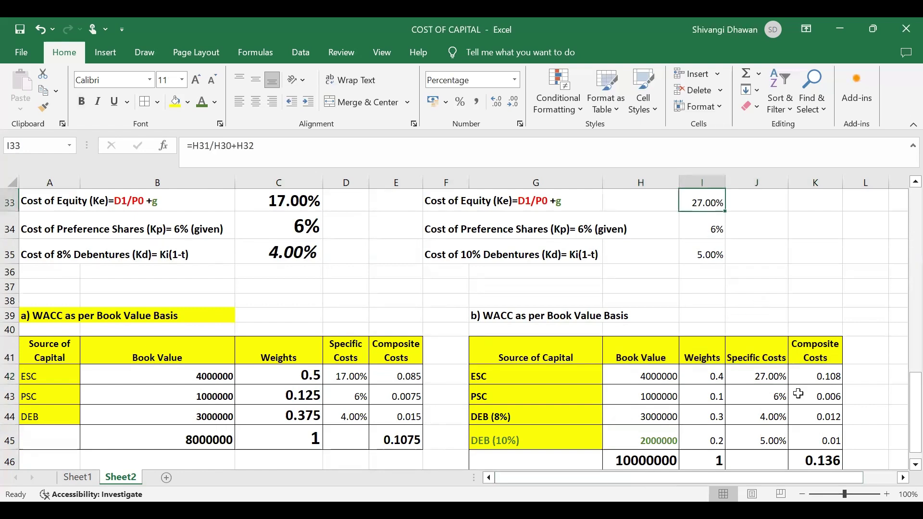
click(768, 375)
click(768, 397)
click(693, 235)
click(772, 397)
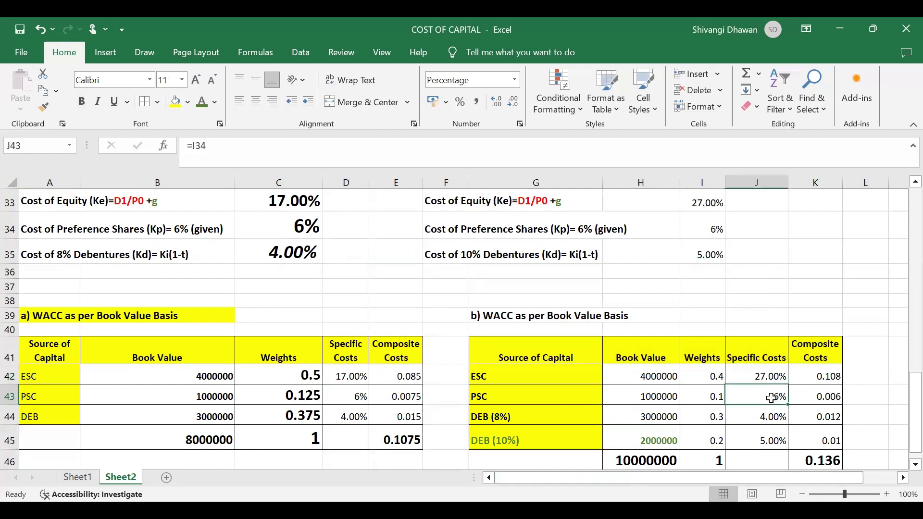
click(771, 415)
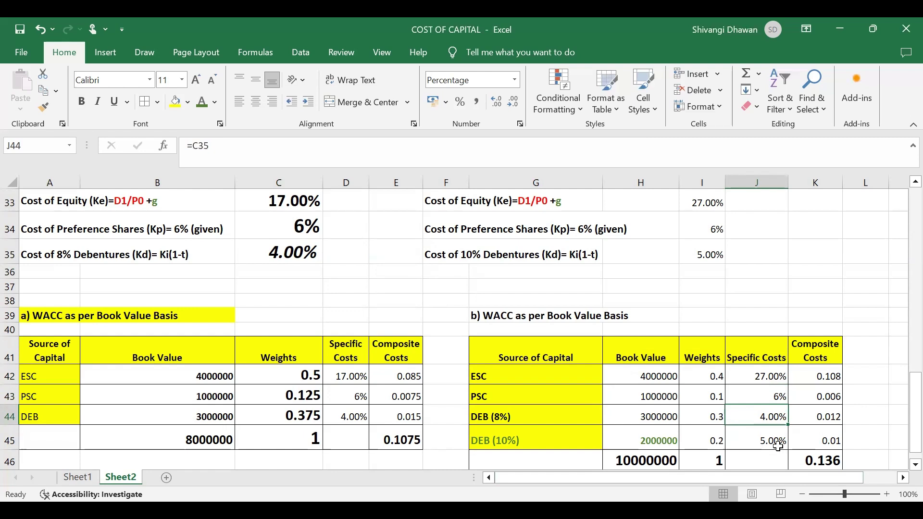
click(705, 252)
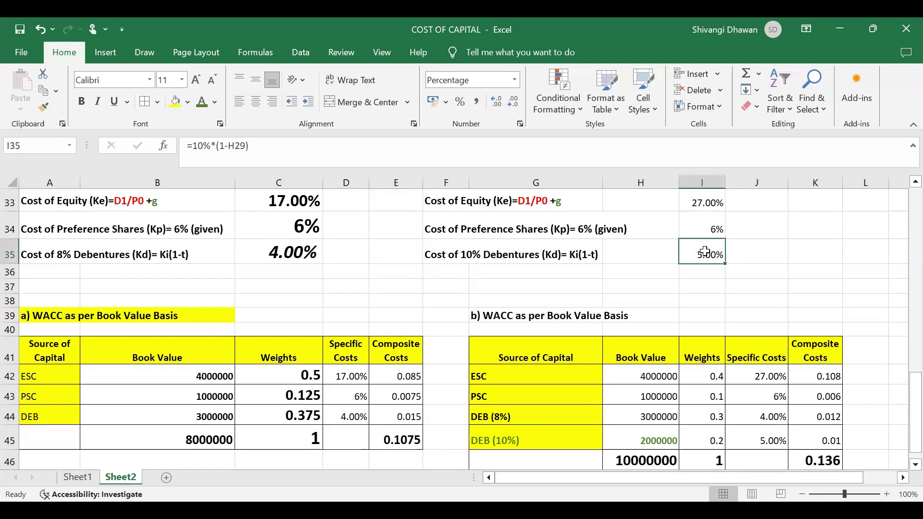
Step: Examine the ESC composite cost formula in K42, the composite costs in K42:K45 and their sum formula in K46
click(821, 376)
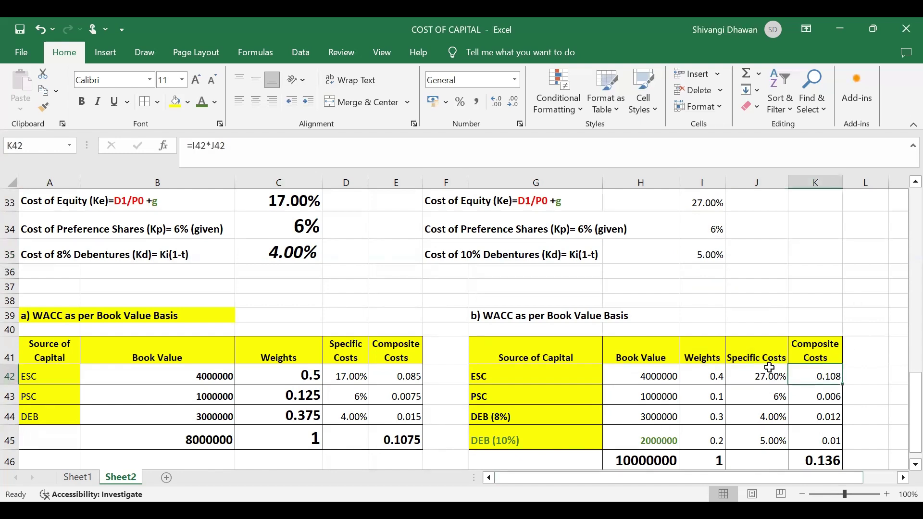
drag(823, 377, 824, 435)
scroll(824, 435, down, 1)
click(813, 384)
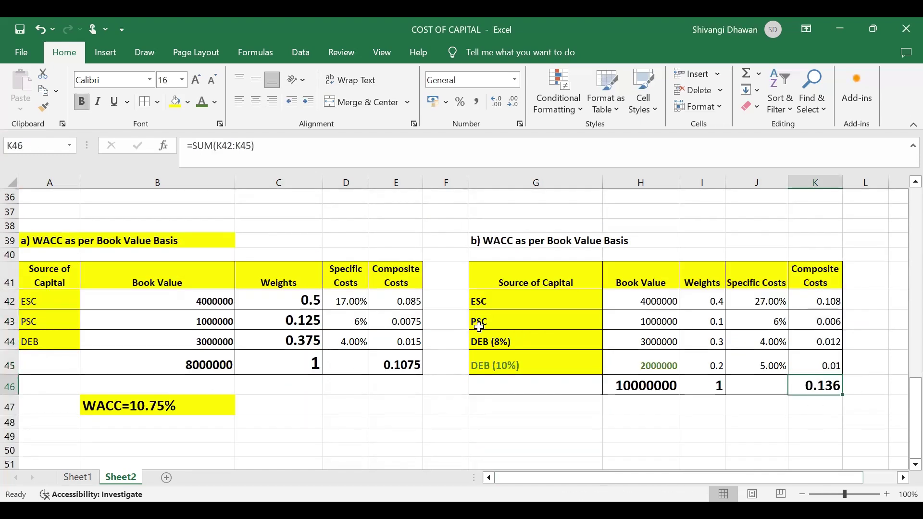
Step: Enter the result WACC=13.6% in G48 below the new structure's WACC table
key(Down)
key(Down)
key(Left)
key(Left)
key(Left)
key(Left)
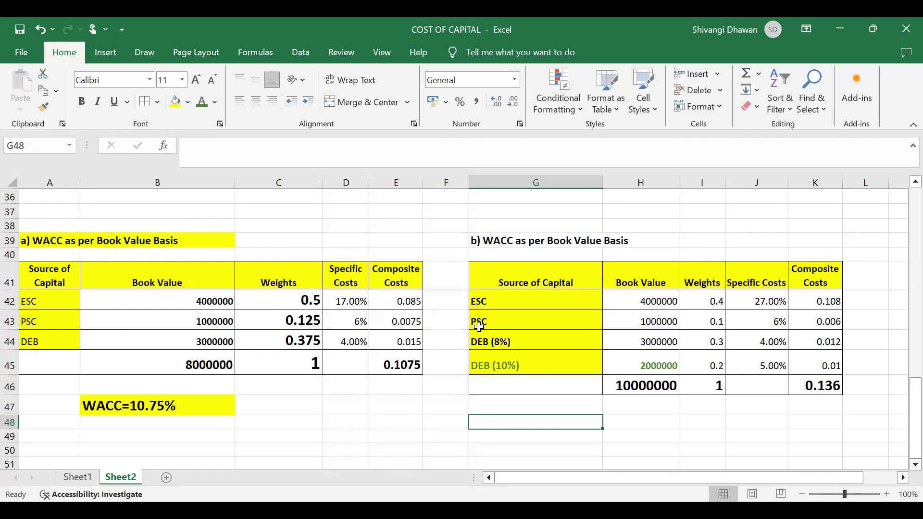
text(WACC)
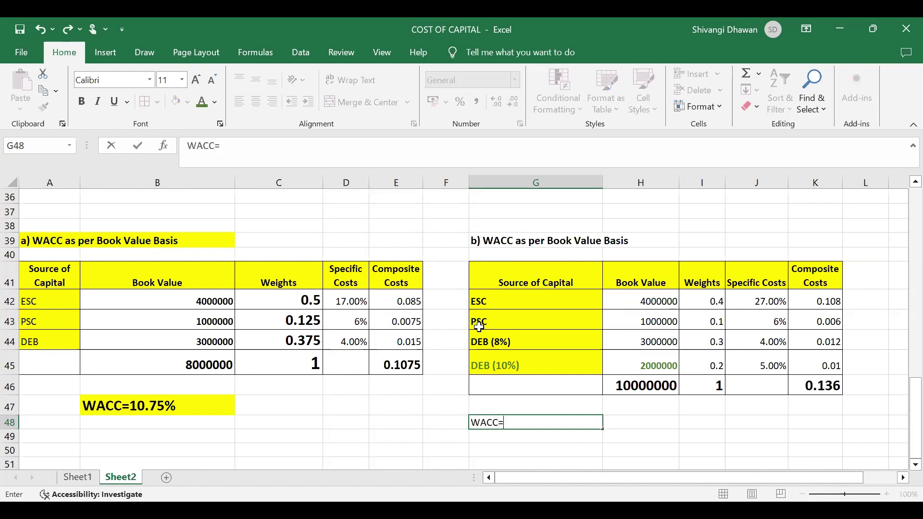
text(=13.6%)
key(Up)
key(Down)
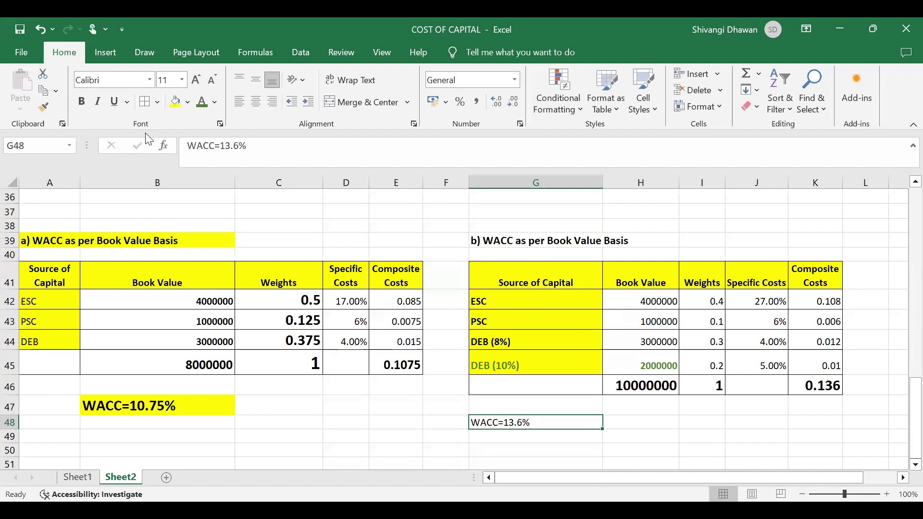
Step: Format the WACC result in G48 as bold, size 18, with a yellow fill
click(81, 101)
click(196, 80)
click(196, 79)
click(195, 80)
click(195, 79)
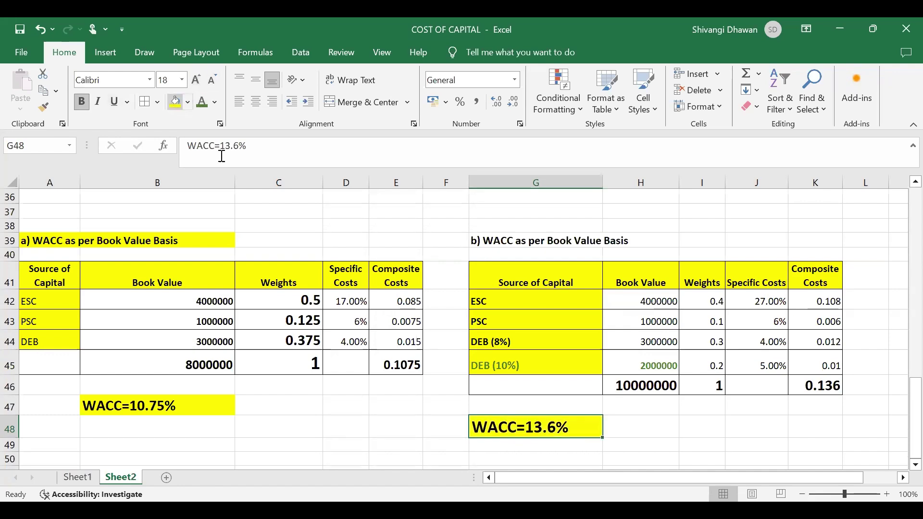
click(554, 321)
scroll(554, 321, up, 2)
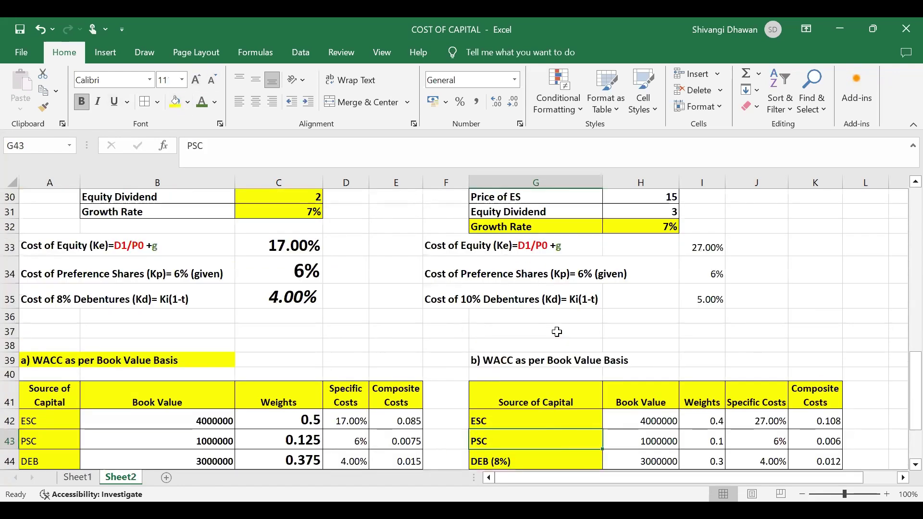
scroll(557, 331, down, 2)
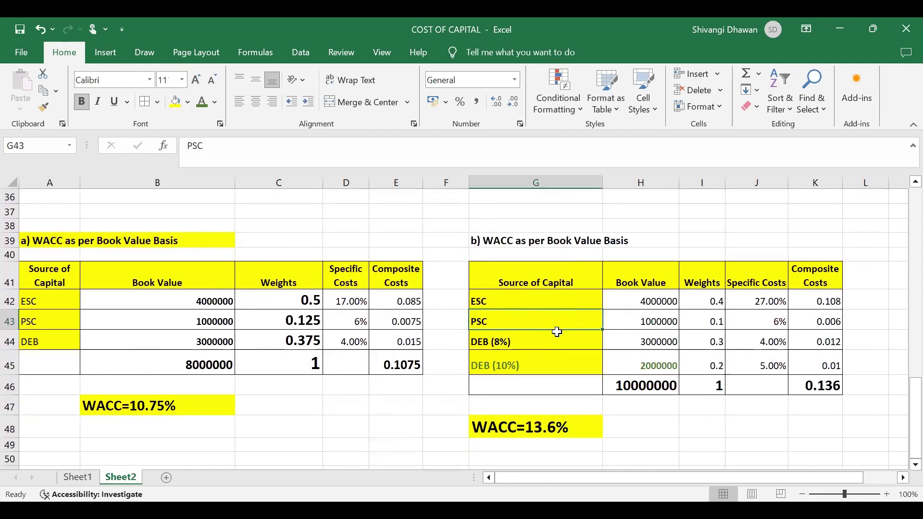